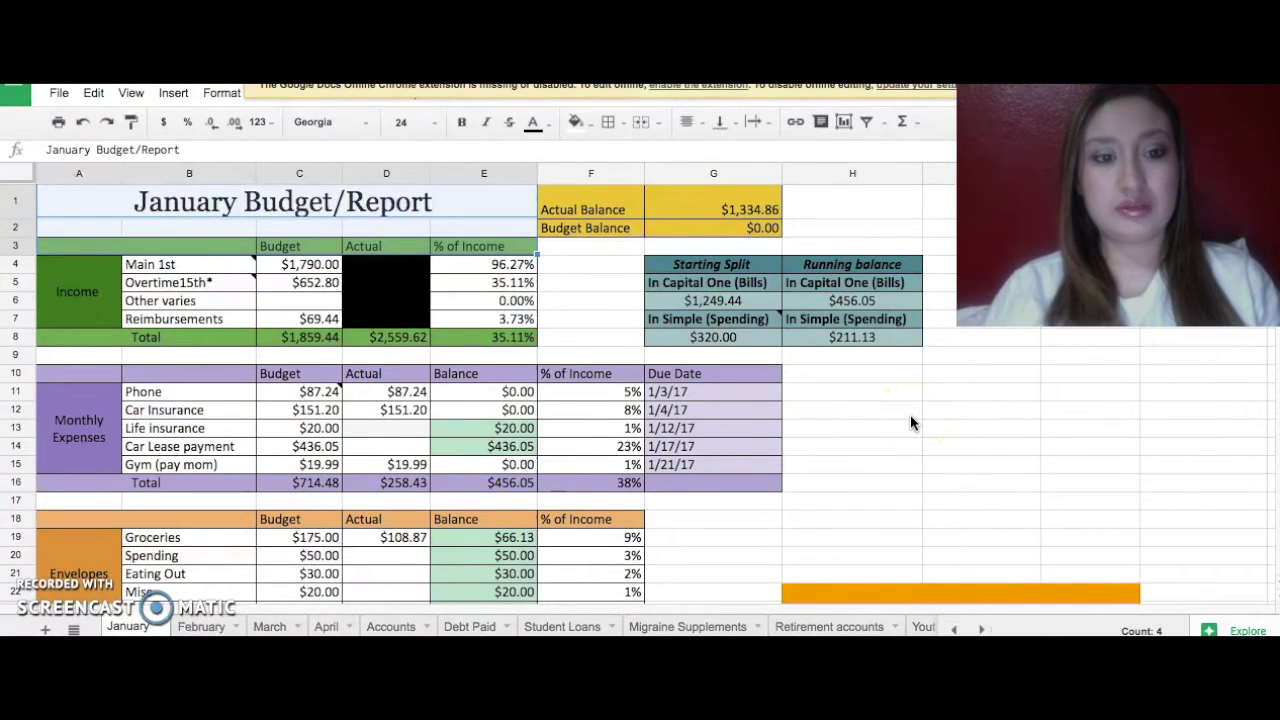
Step: Review the income, monthly expenses and envelopes sections of the January budget, comparing budgeted and actual amounts
scroll(911, 423, down, 1)
scroll(911, 423, down, 3)
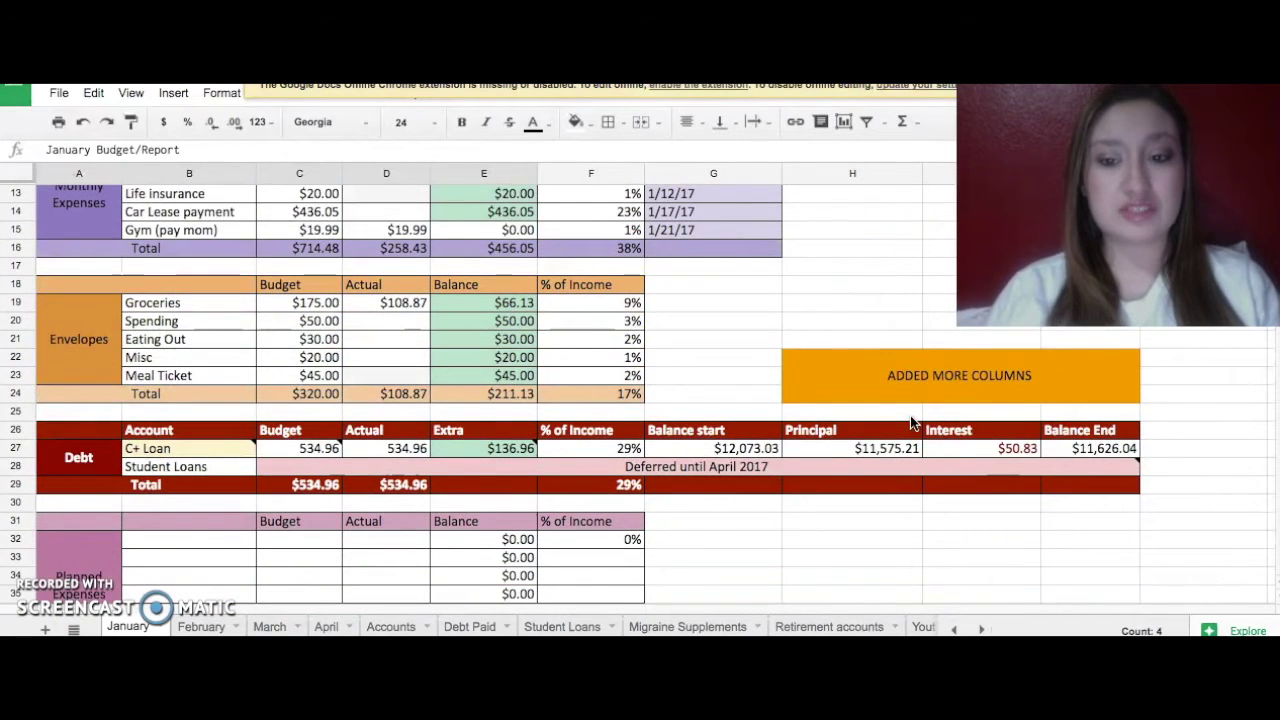
scroll(910, 423, down, 2)
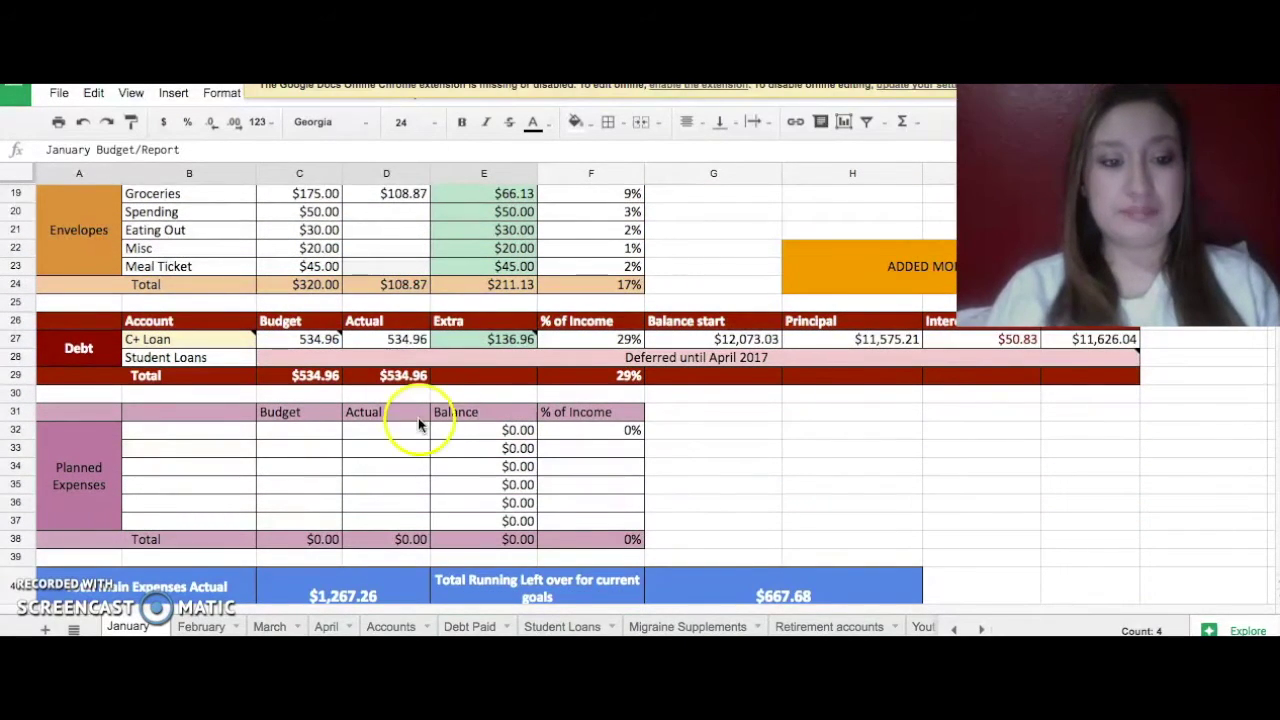
scroll(191, 406, up, 1)
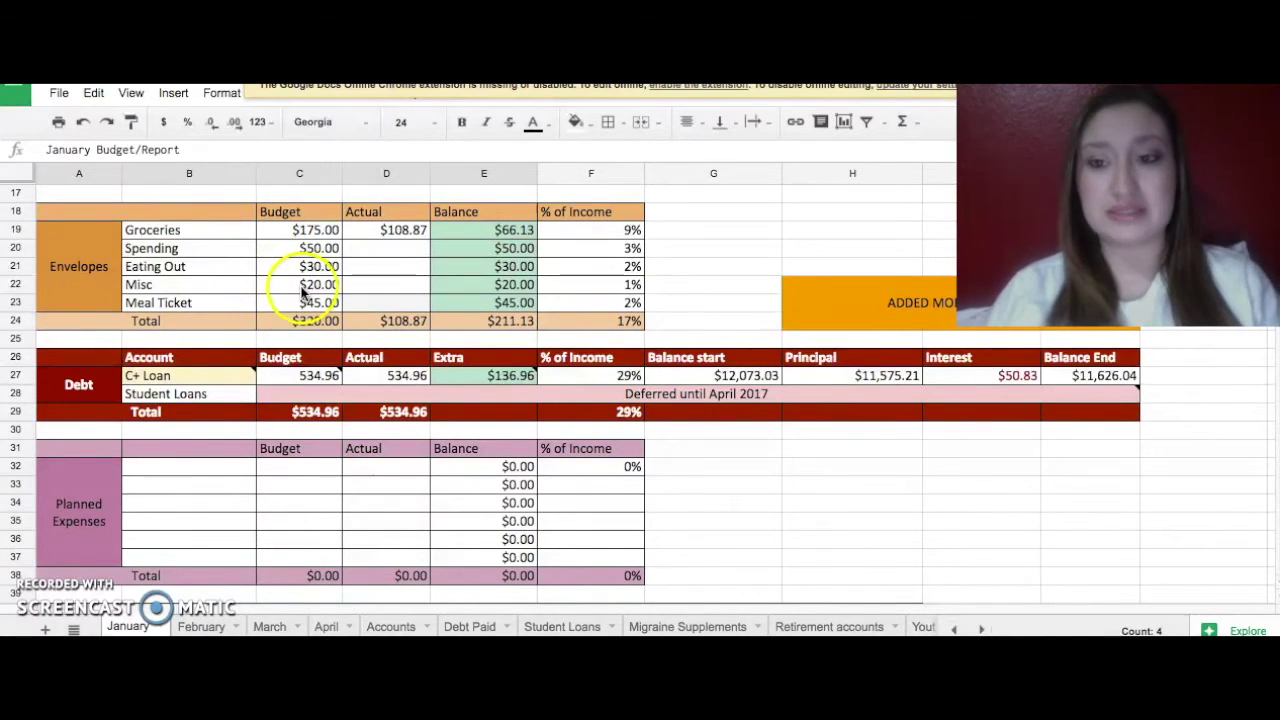
scroll(300, 290, up, 5)
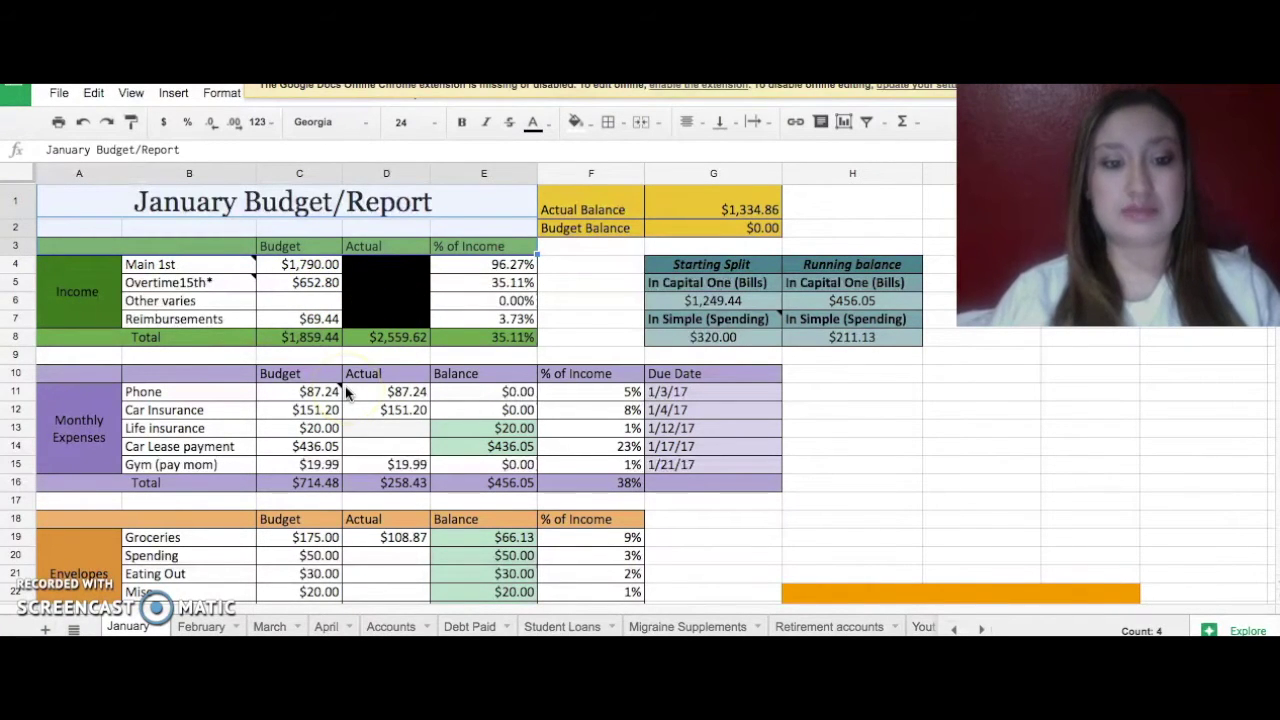
scroll(345, 390, down, 1)
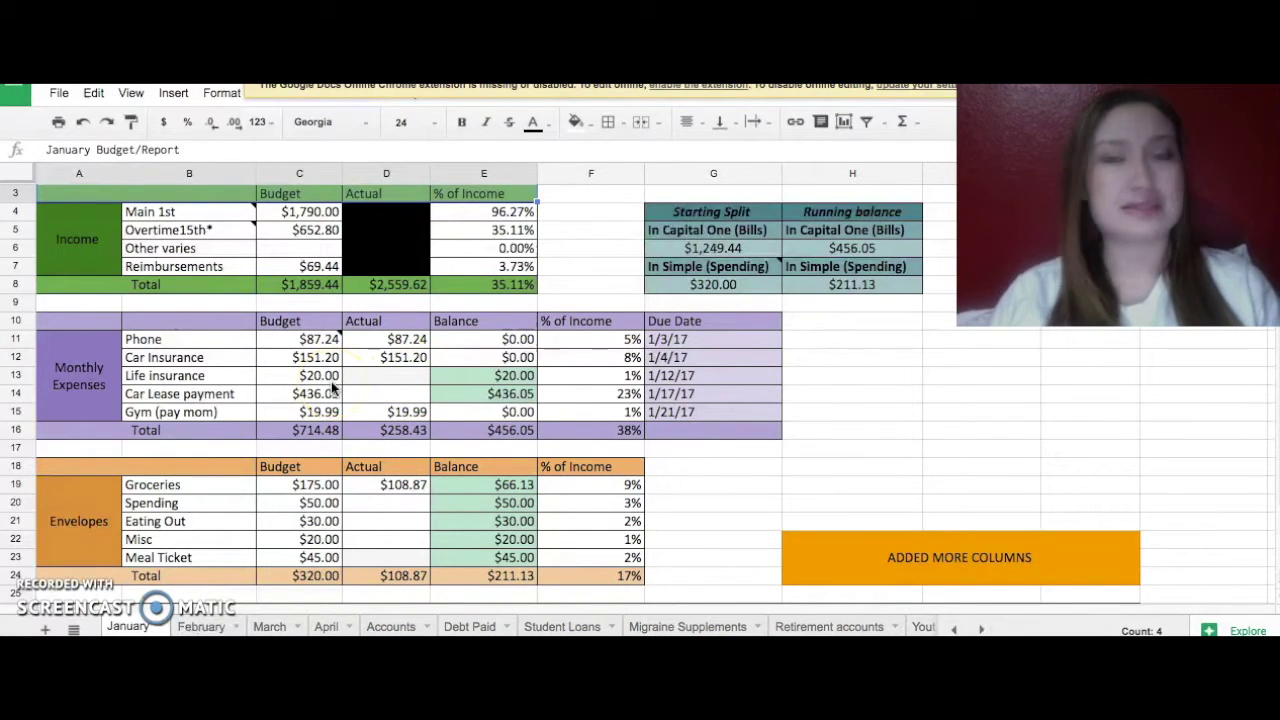
scroll(370, 440, down, 1)
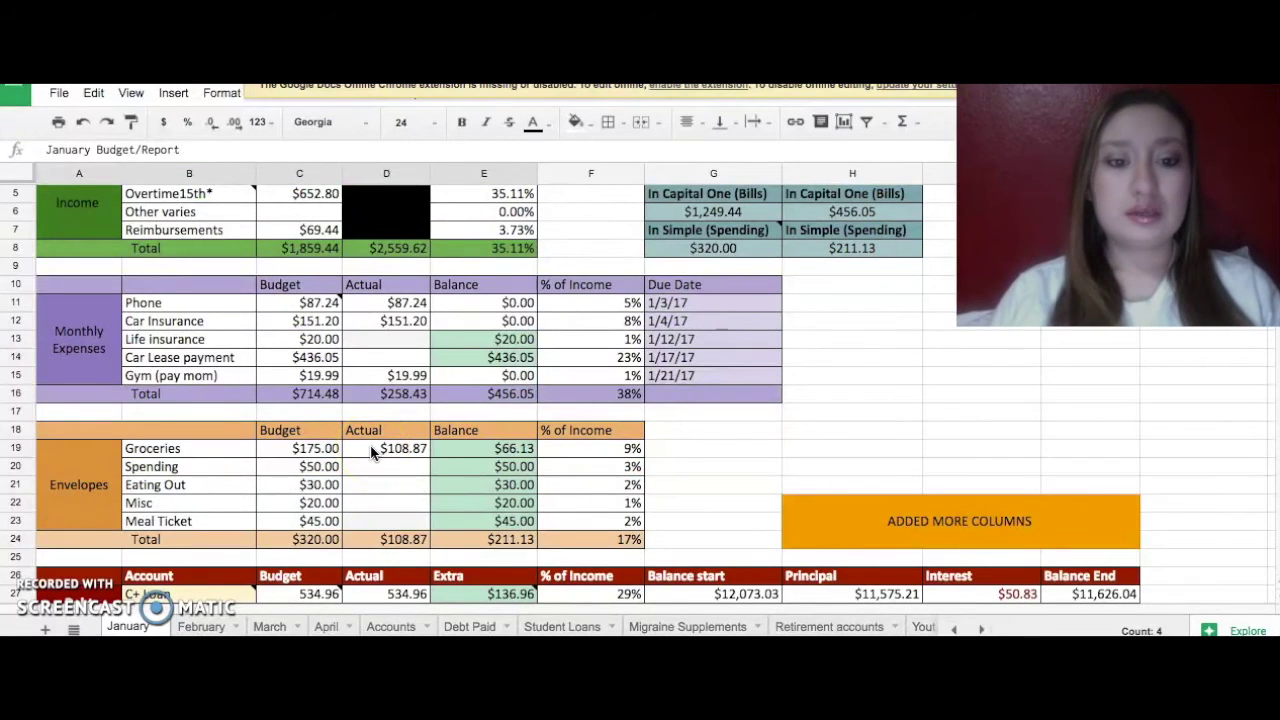
scroll(370, 452, down, 2)
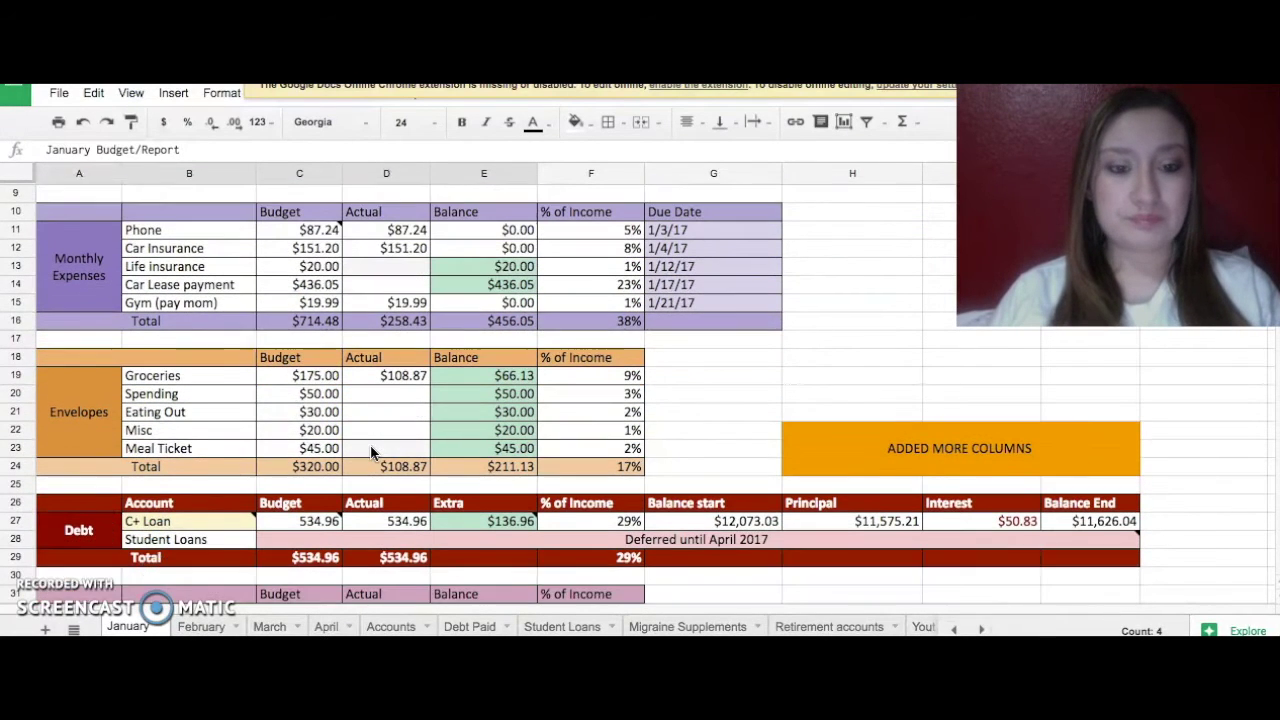
scroll(375, 440, down, 1)
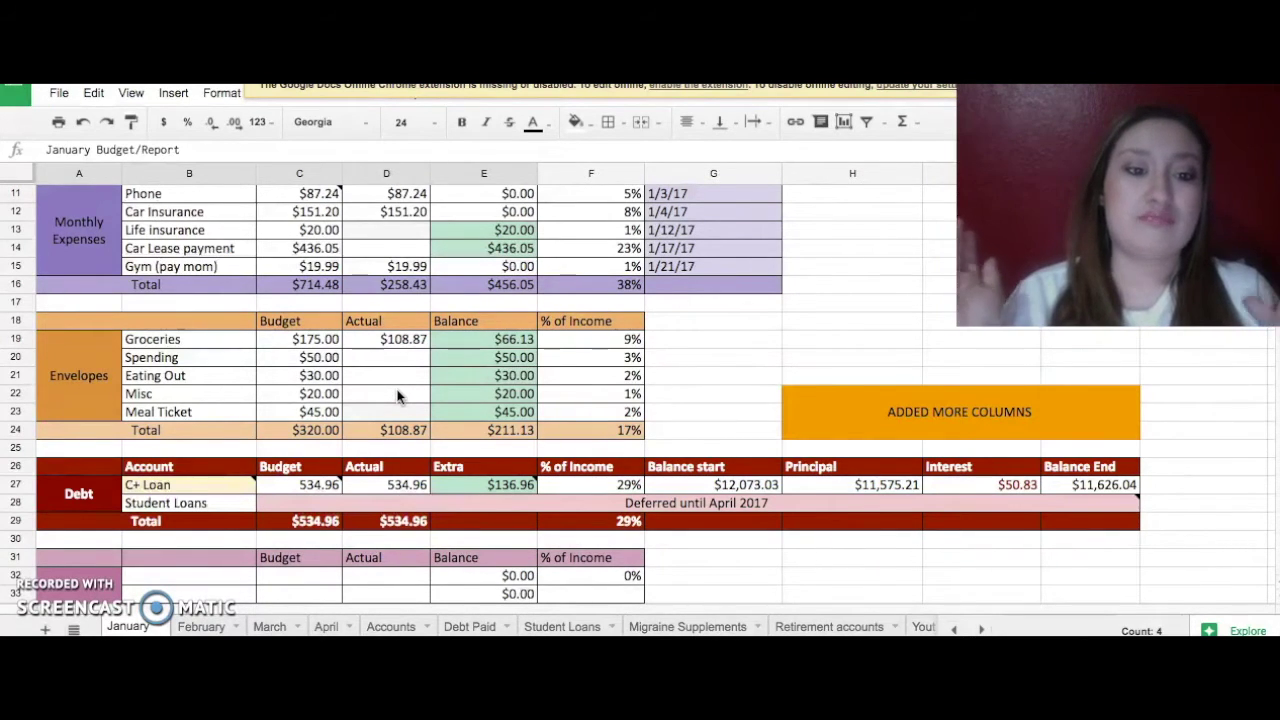
Step: Examine the envelope balances and the C+ Loan and Student Loans rows of the January debt section
click(437, 424)
scroll(455, 434, down, 1)
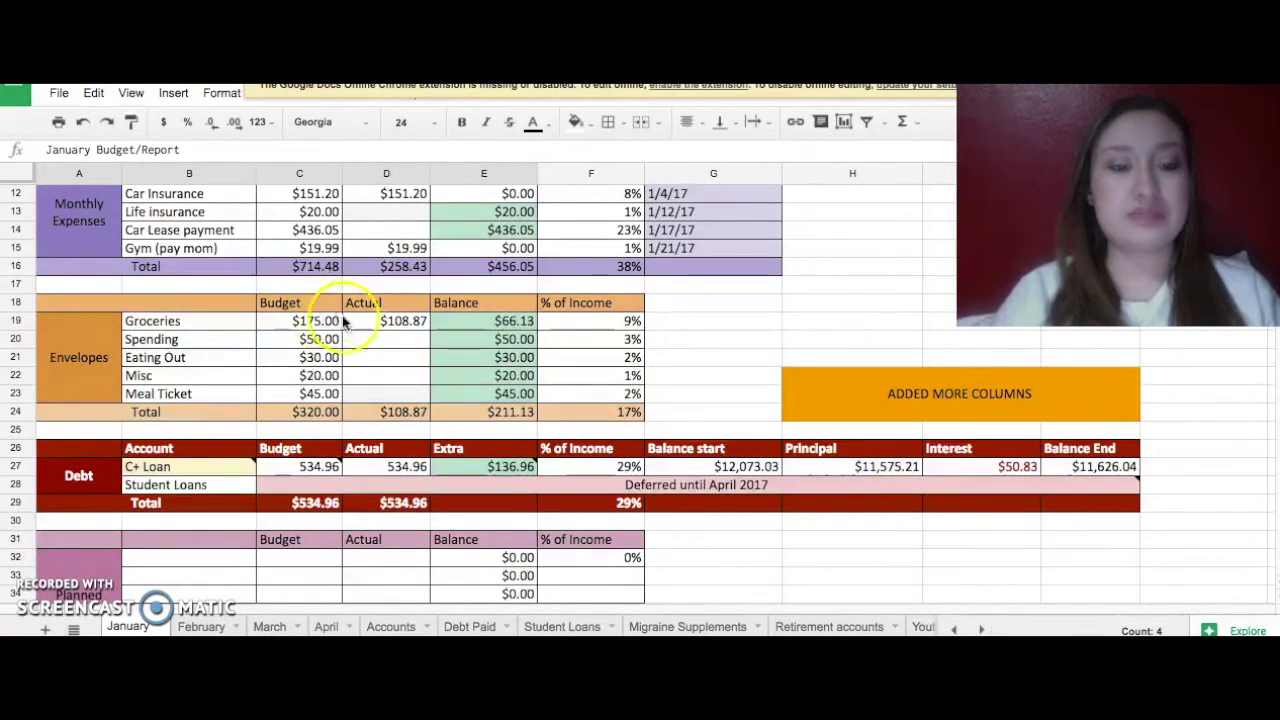
scroll(364, 376, down, 2)
scroll(364, 376, down, 2)
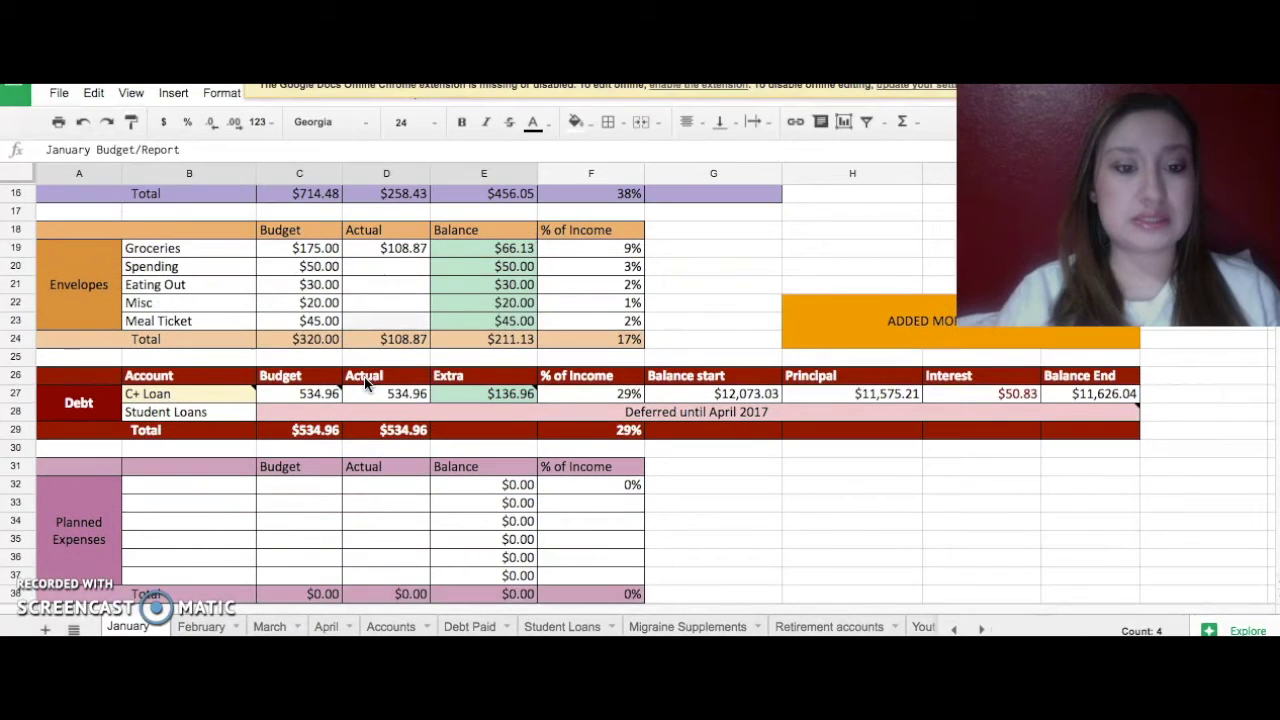
scroll(364, 377, down, 1)
click(443, 381)
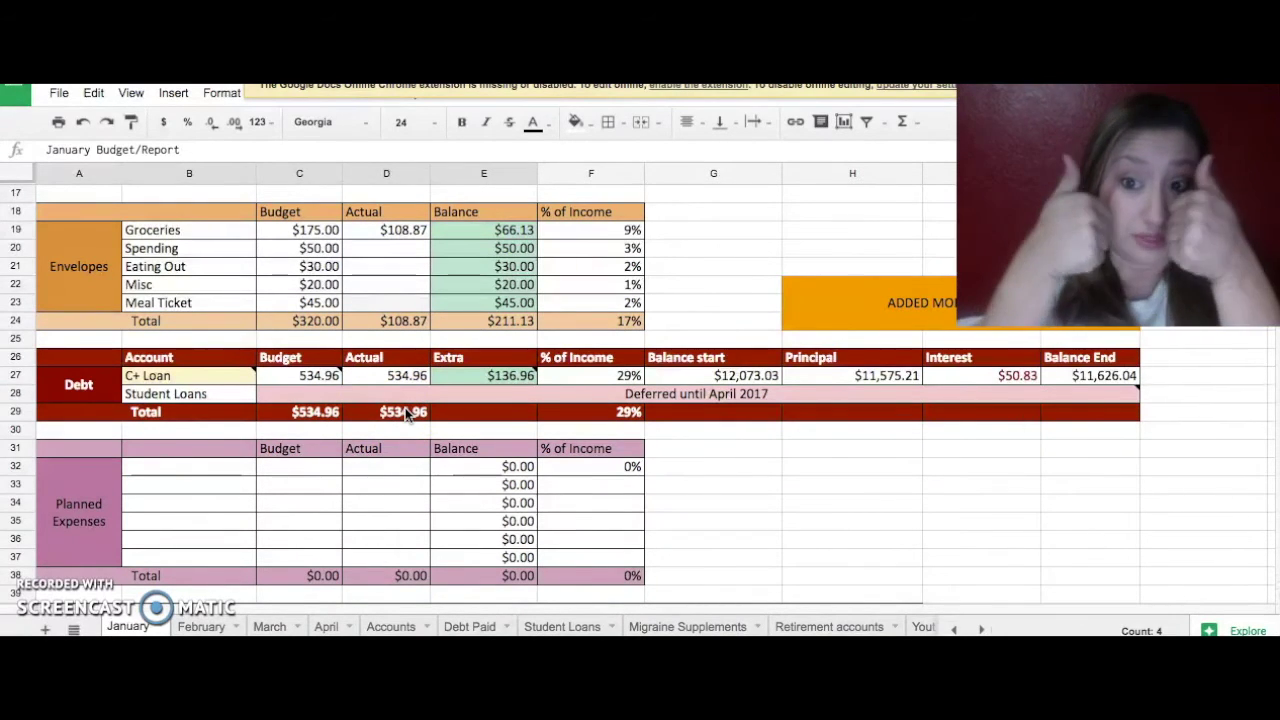
scroll(405, 415, down, 1)
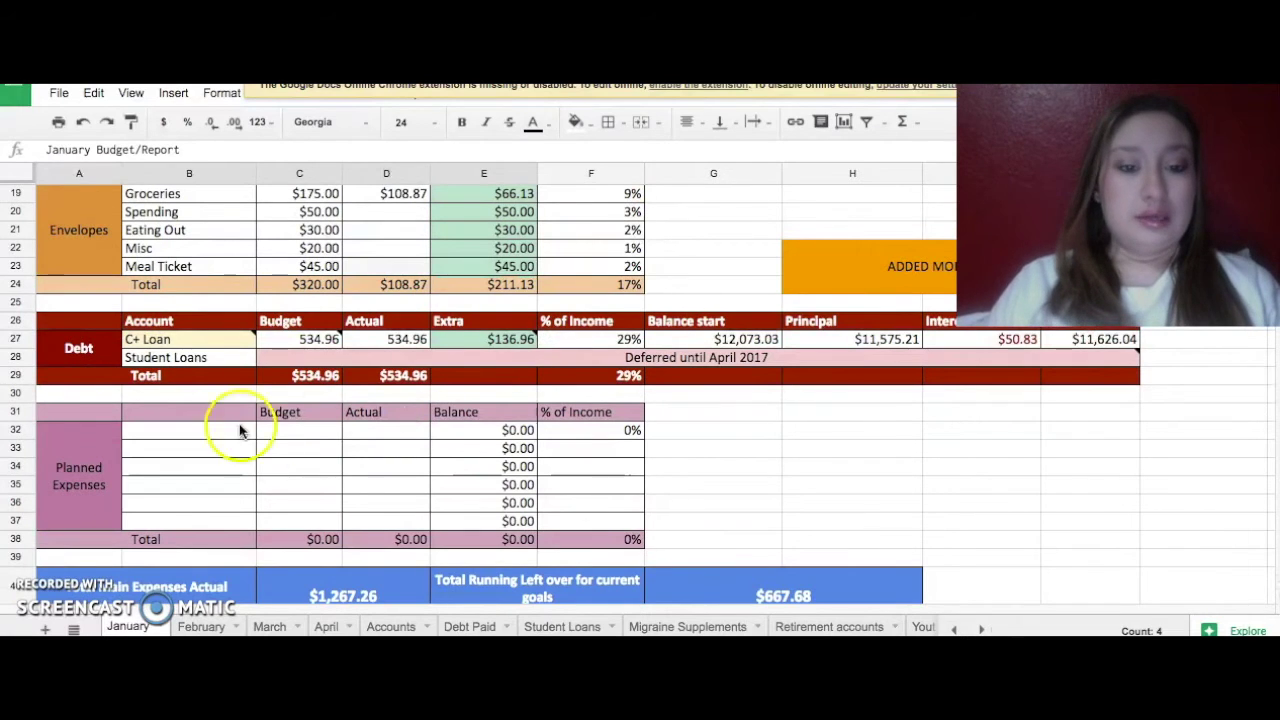
Step: Examine the planned expenses and the total left over for current goals, checking them against the debt section's extra payment
scroll(311, 466, down, 5)
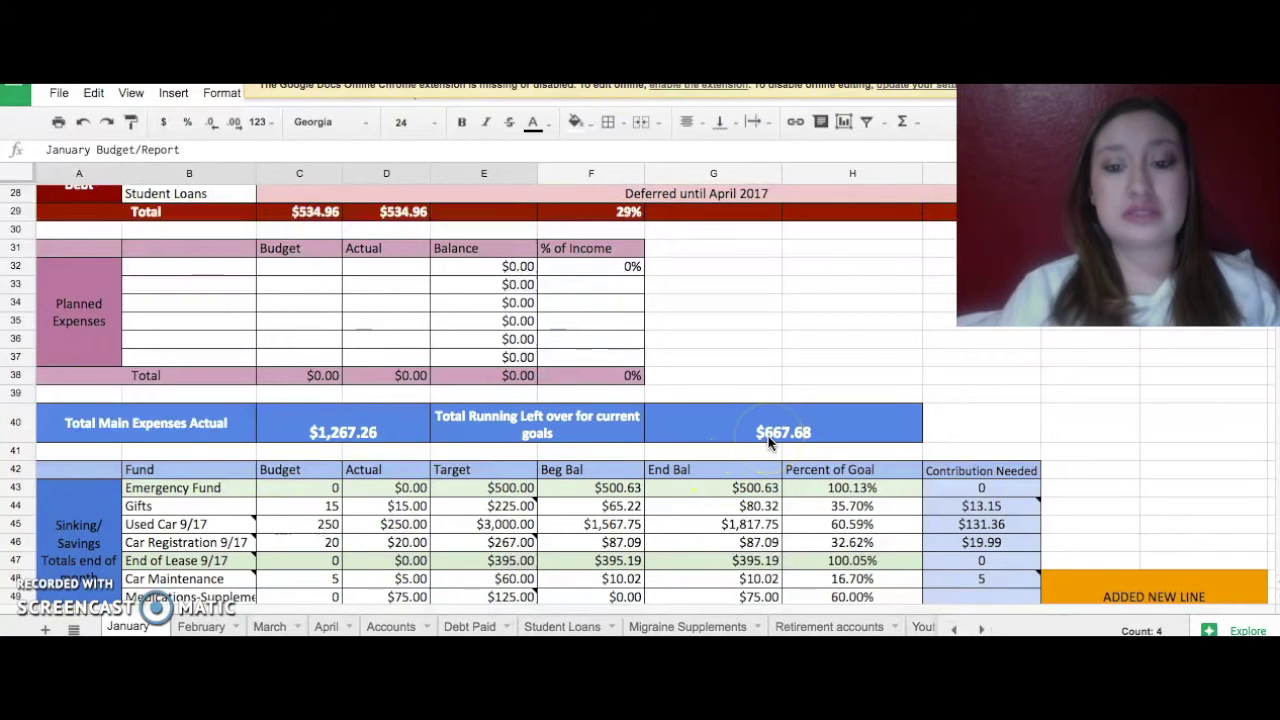
scroll(731, 406, up, 2)
scroll(731, 405, up, 1)
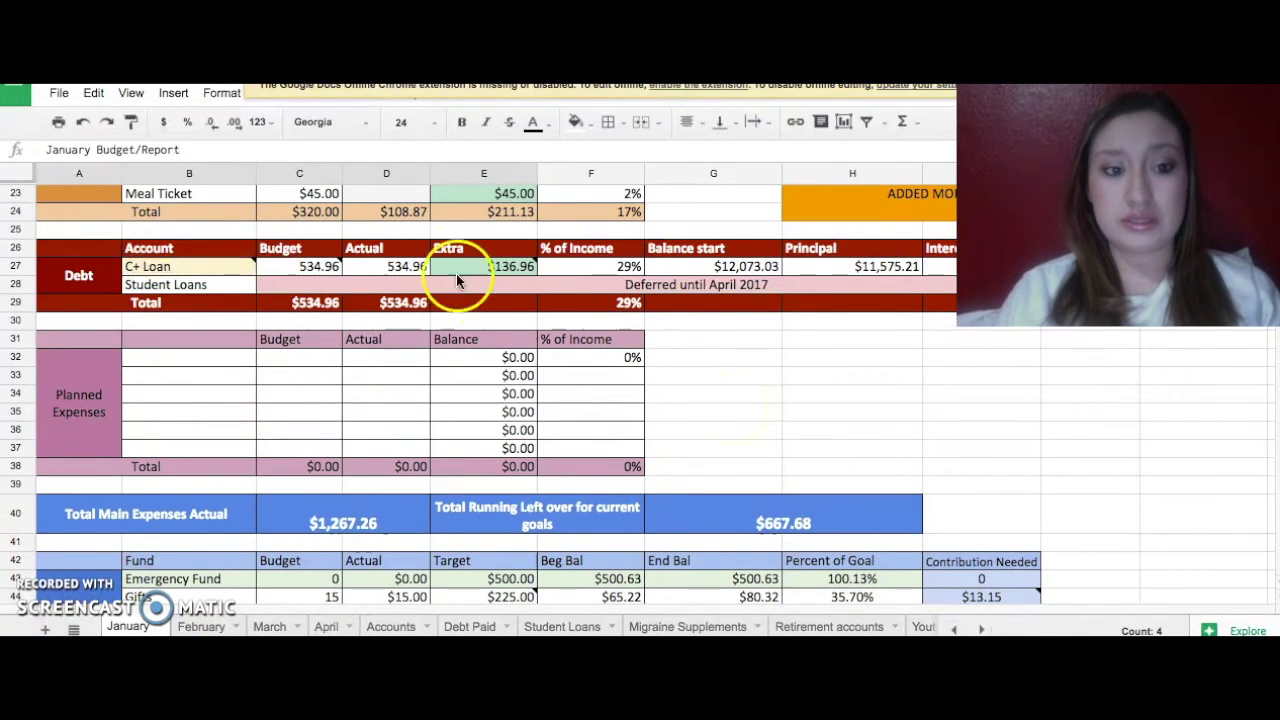
scroll(484, 297, down, 4)
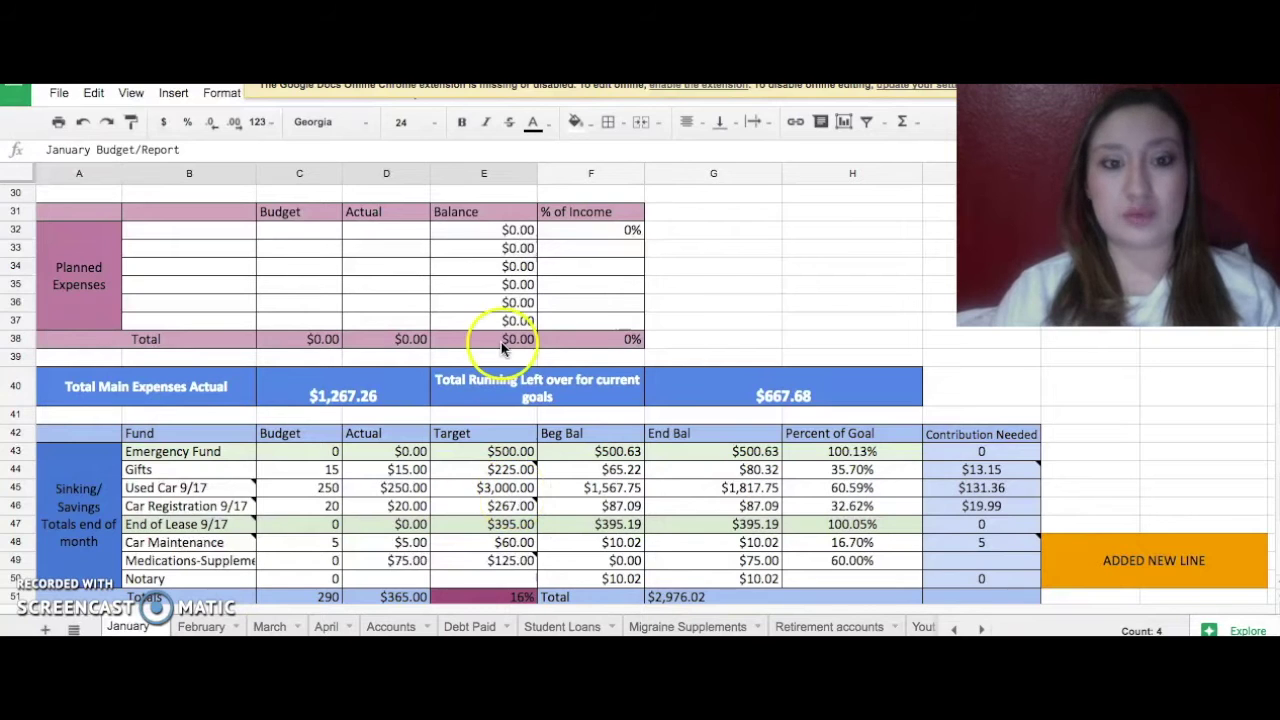
scroll(501, 342, up, 3)
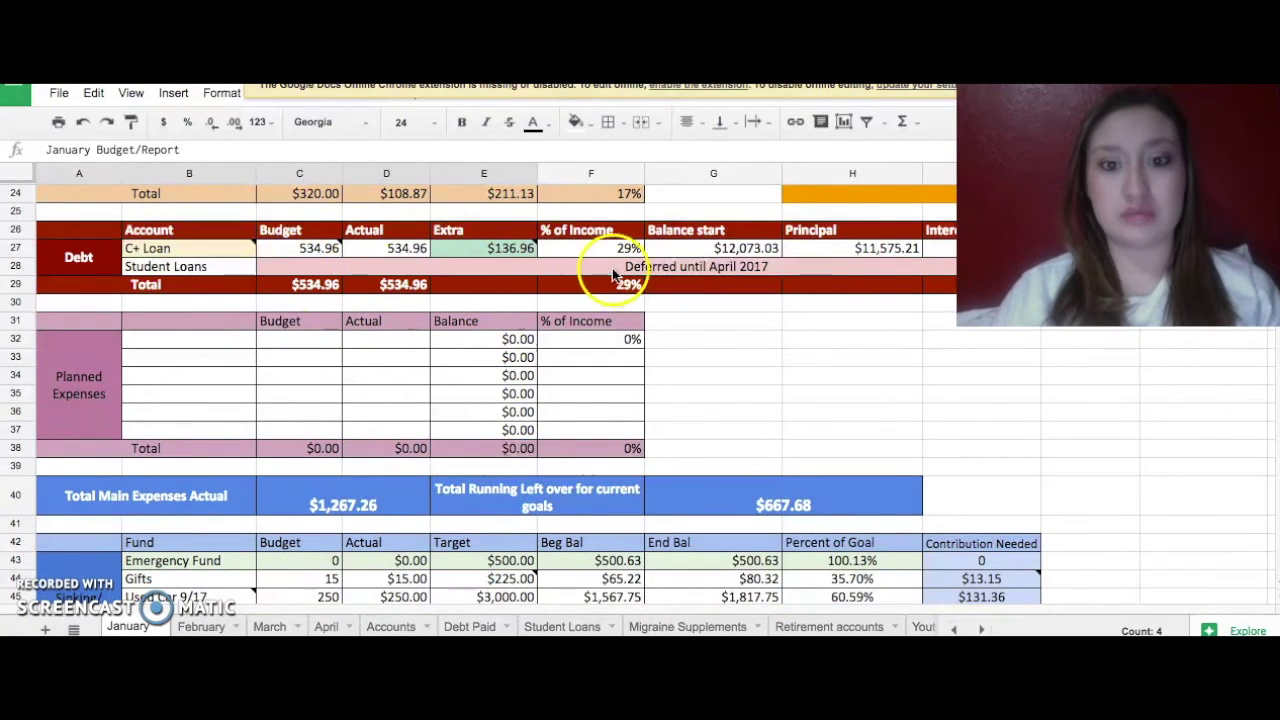
scroll(546, 324, down, 3)
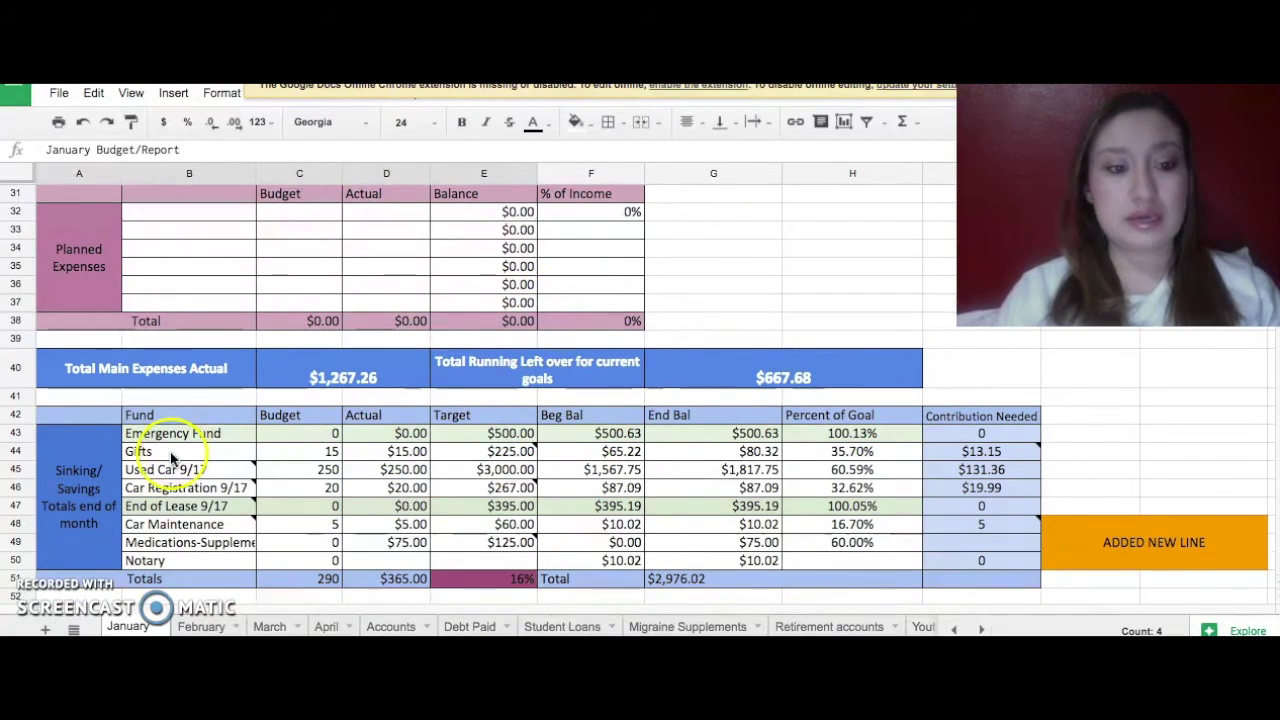
Step: Examine the C+ Loan's starting balance, principal, interest and ending balance in the debt section
scroll(225, 500, up, 5)
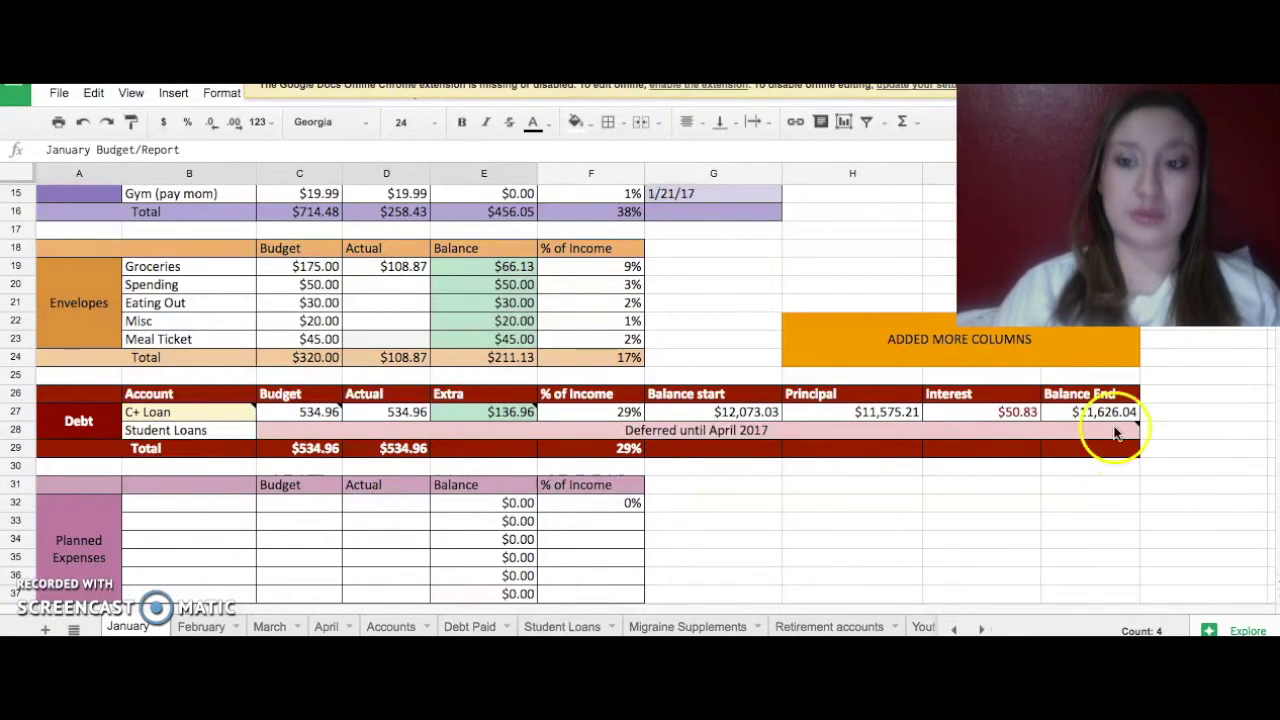
scroll(722, 555, down, 1)
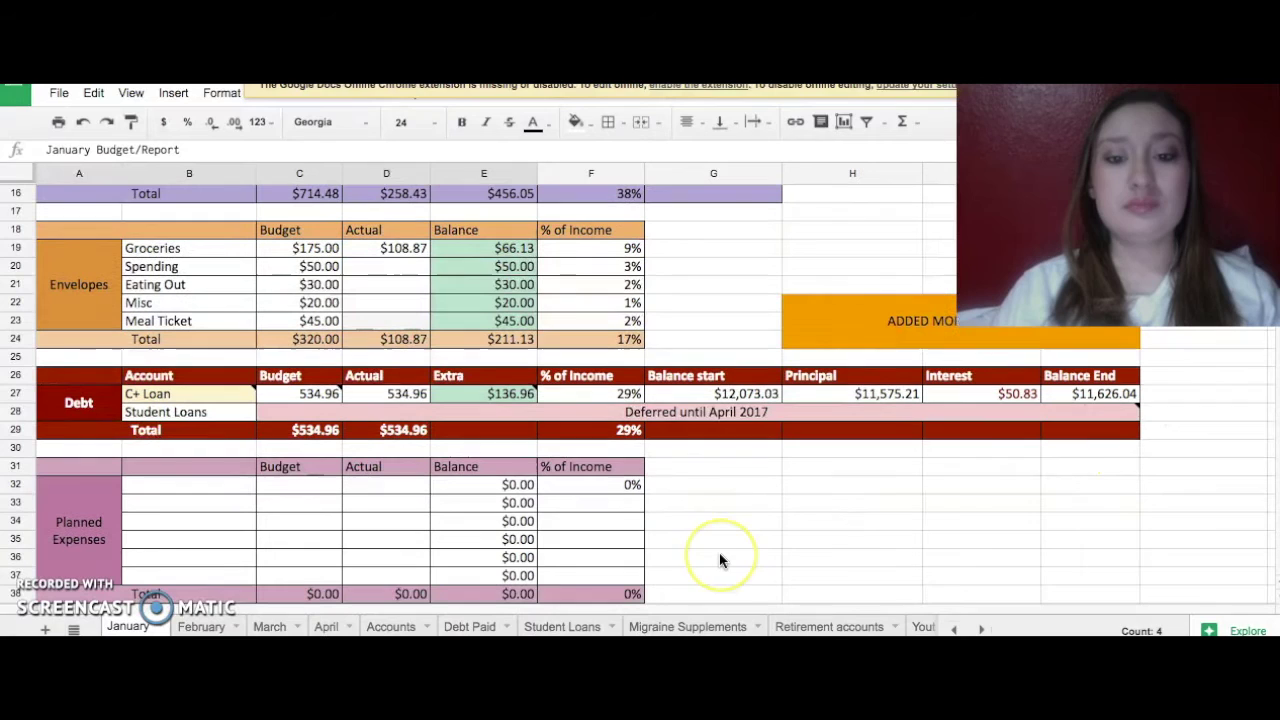
scroll(696, 480, down, 1)
click(714, 478)
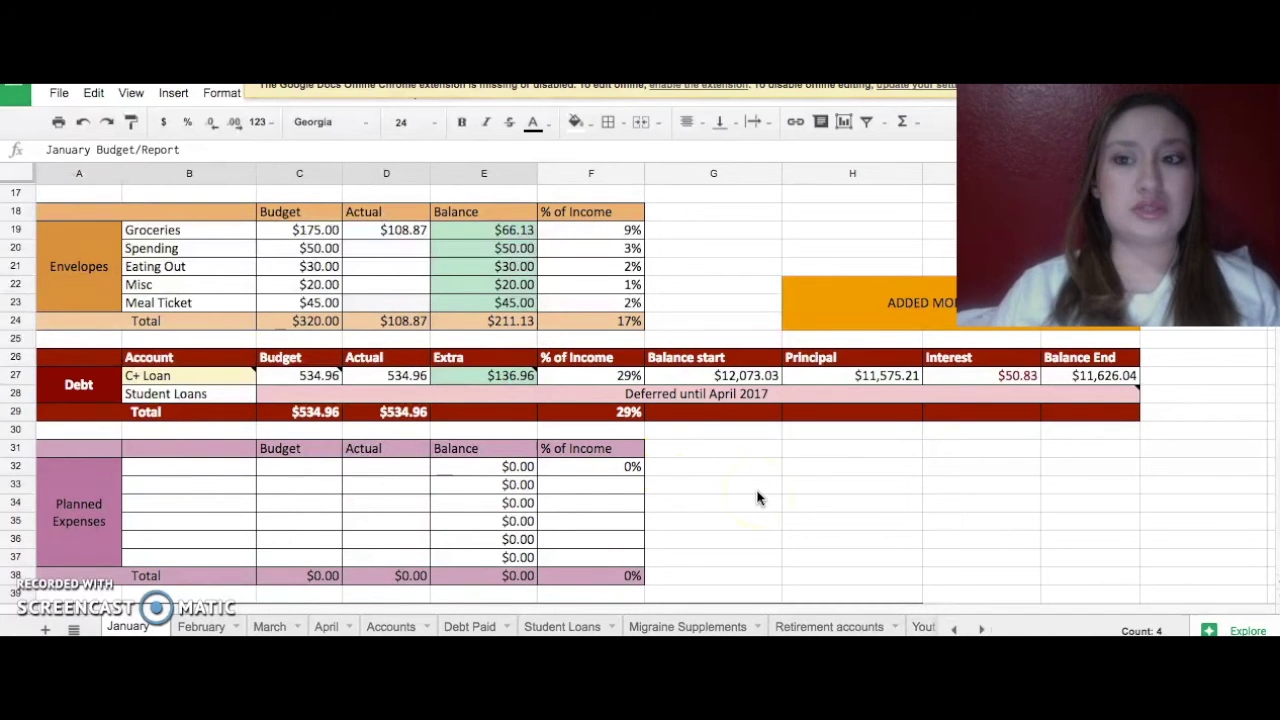
scroll(757, 497, down, 2)
scroll(757, 497, up, 3)
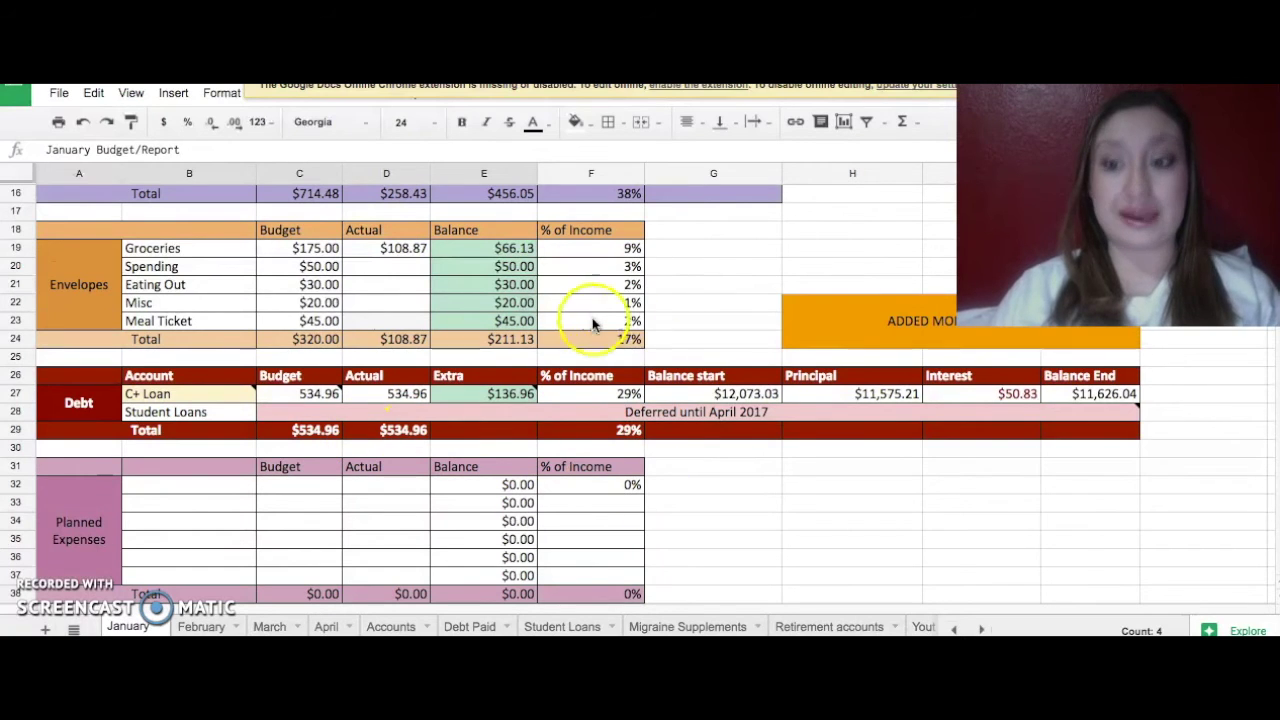
Step: Review the sinking and savings funds on the January sheet, focusing on the Medications-Supplements fund and its target
scroll(850, 320, down, 5)
click(795, 261)
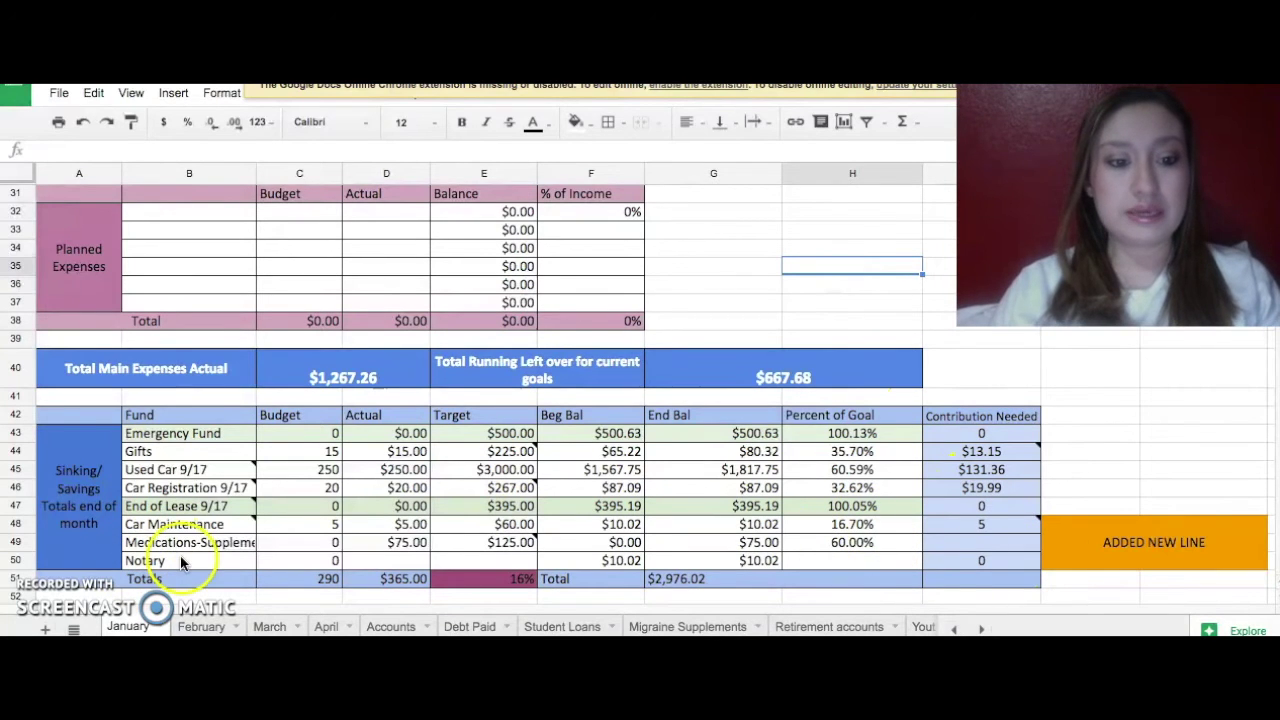
click(217, 545)
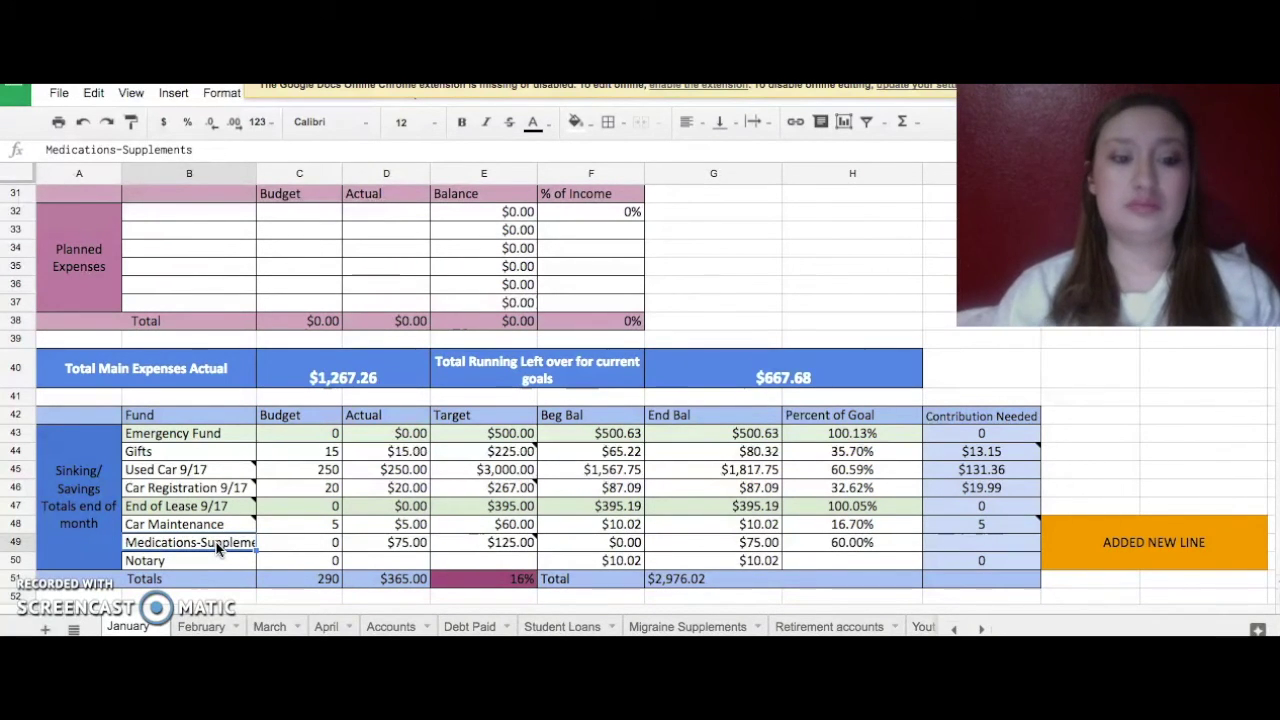
mouse_move(505, 542)
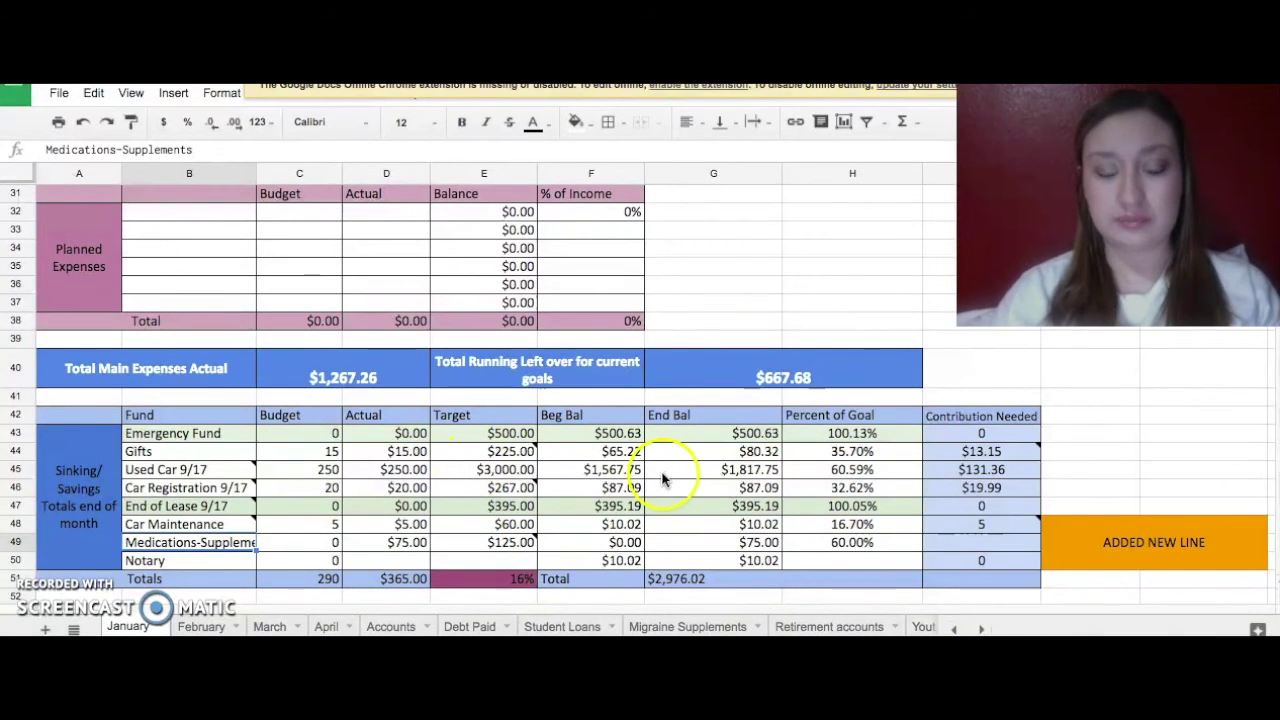
scroll(660, 585, down, 1)
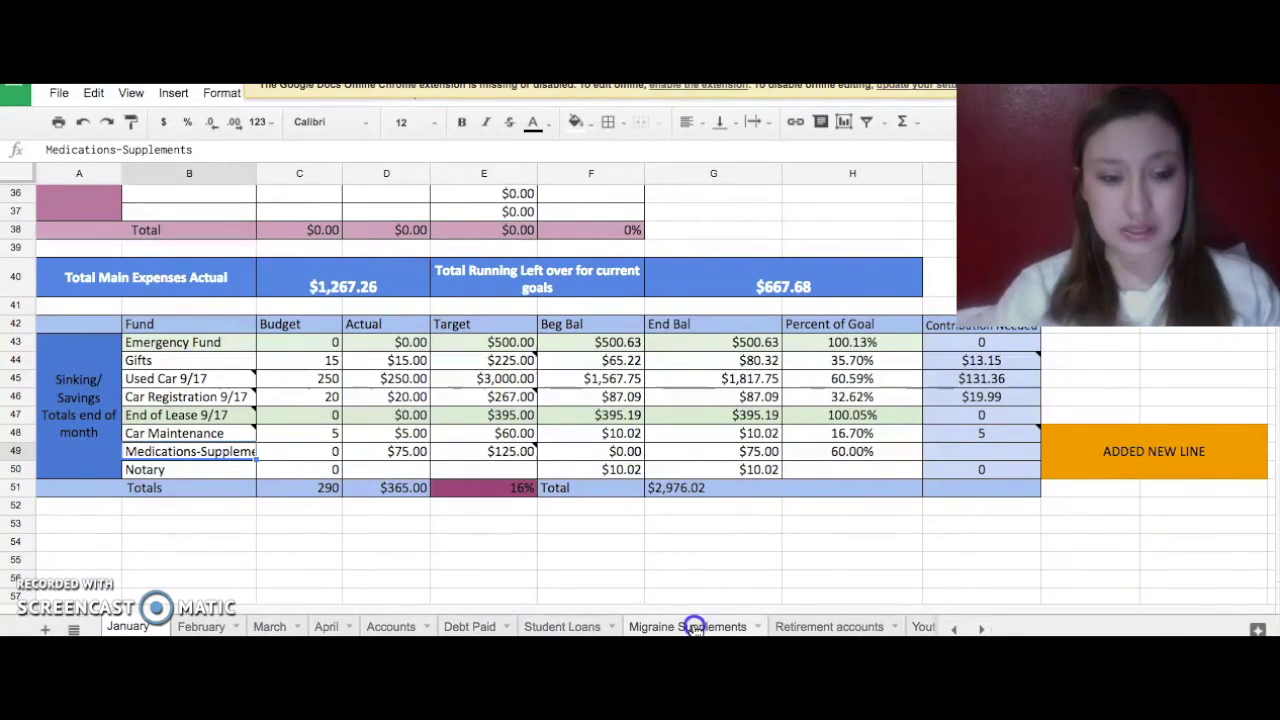
Step: On the Migraine Supplements sheet, add "Cefaly" in cell A7 below Zomig
click(694, 627)
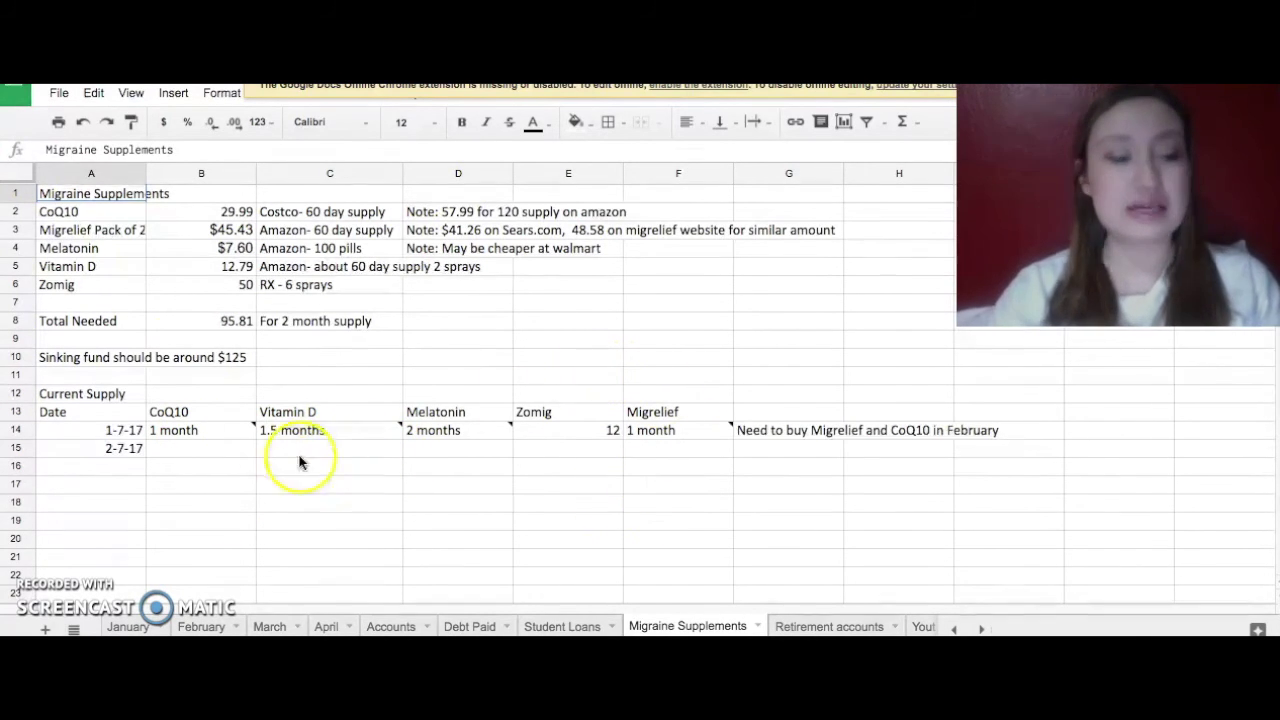
click(95, 302)
text(C)
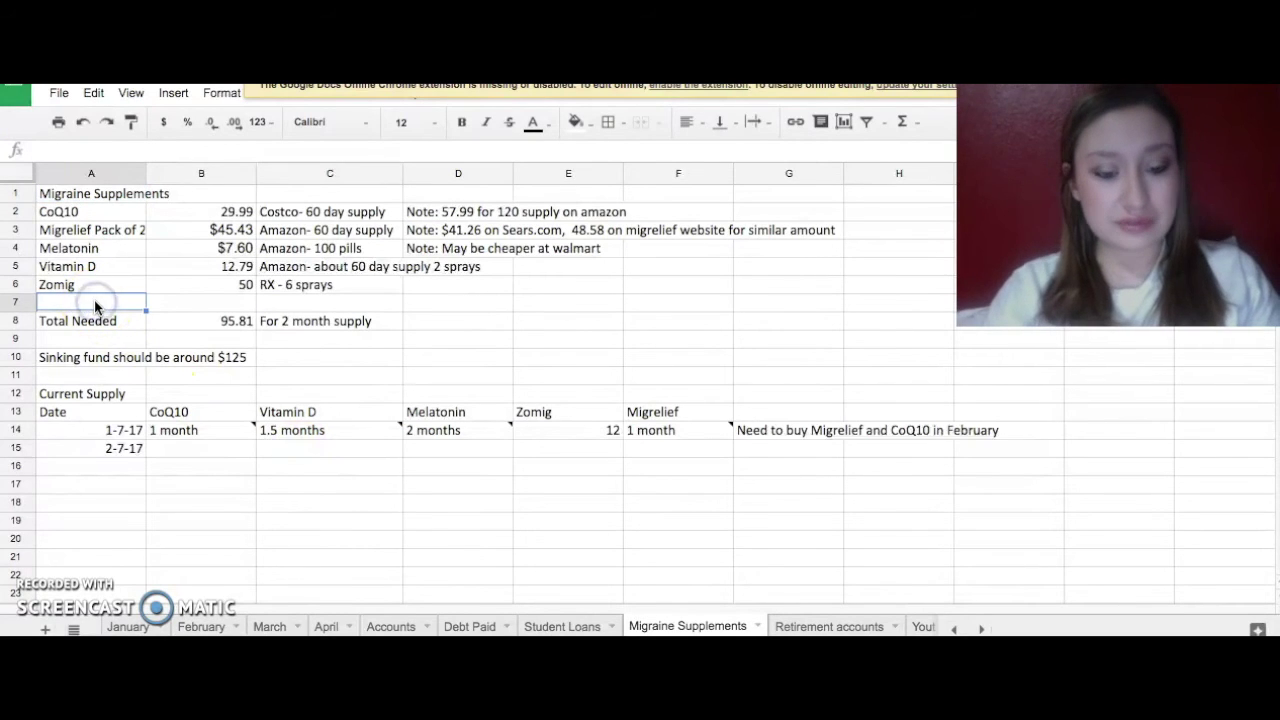
text(efaly)
click(355, 537)
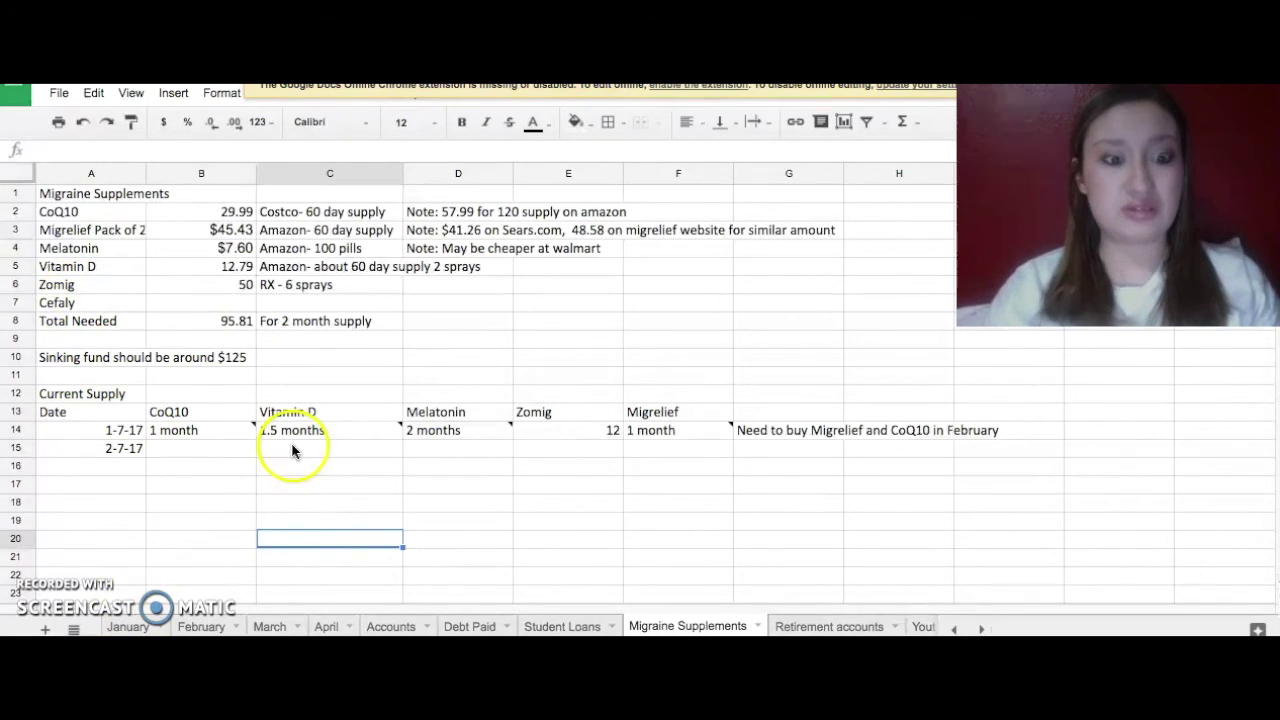
Step: Return to the January sheet and recheck the sinking funds, account splits, monthly expenses, envelopes and debt sections
click(133, 626)
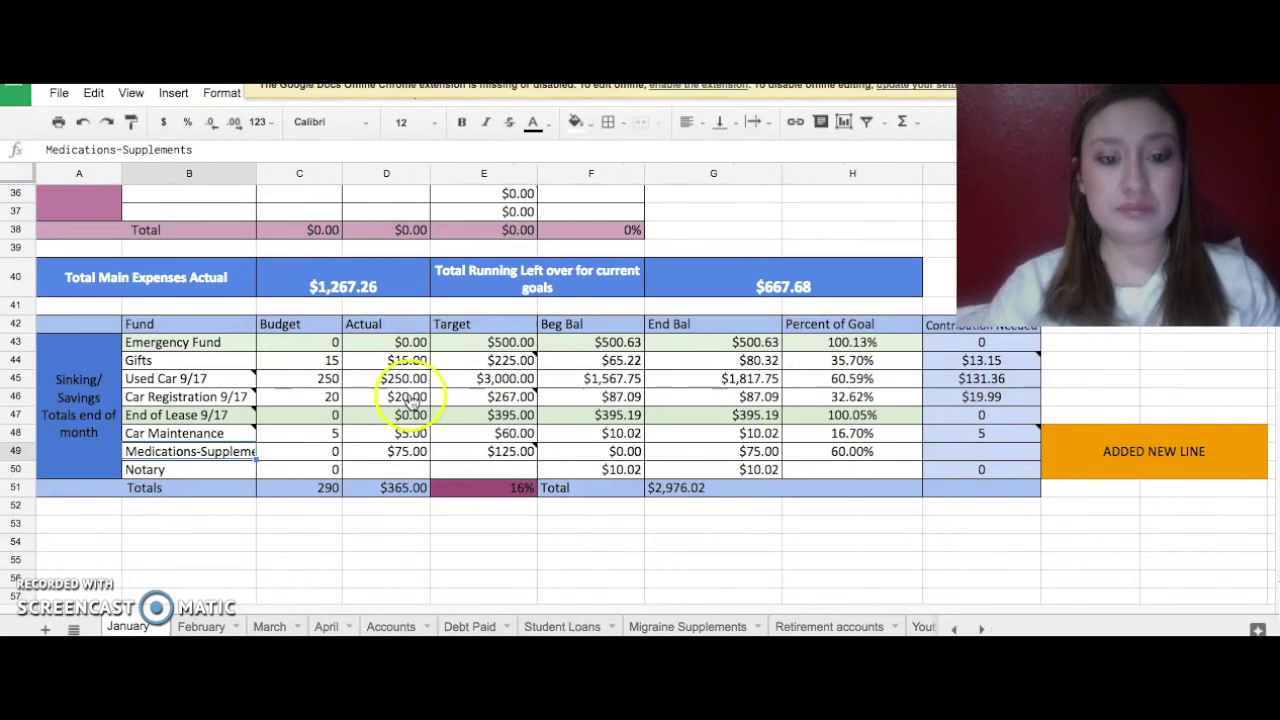
scroll(410, 385, up, 1)
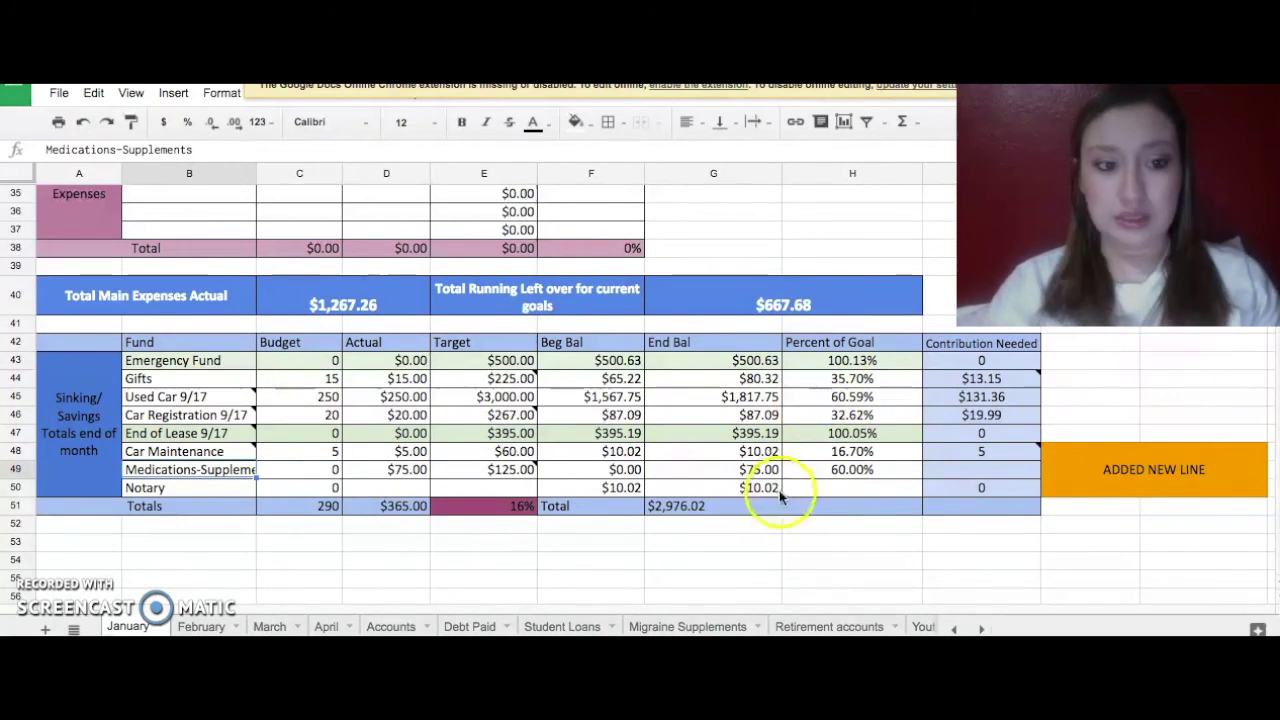
scroll(735, 400, up, 5)
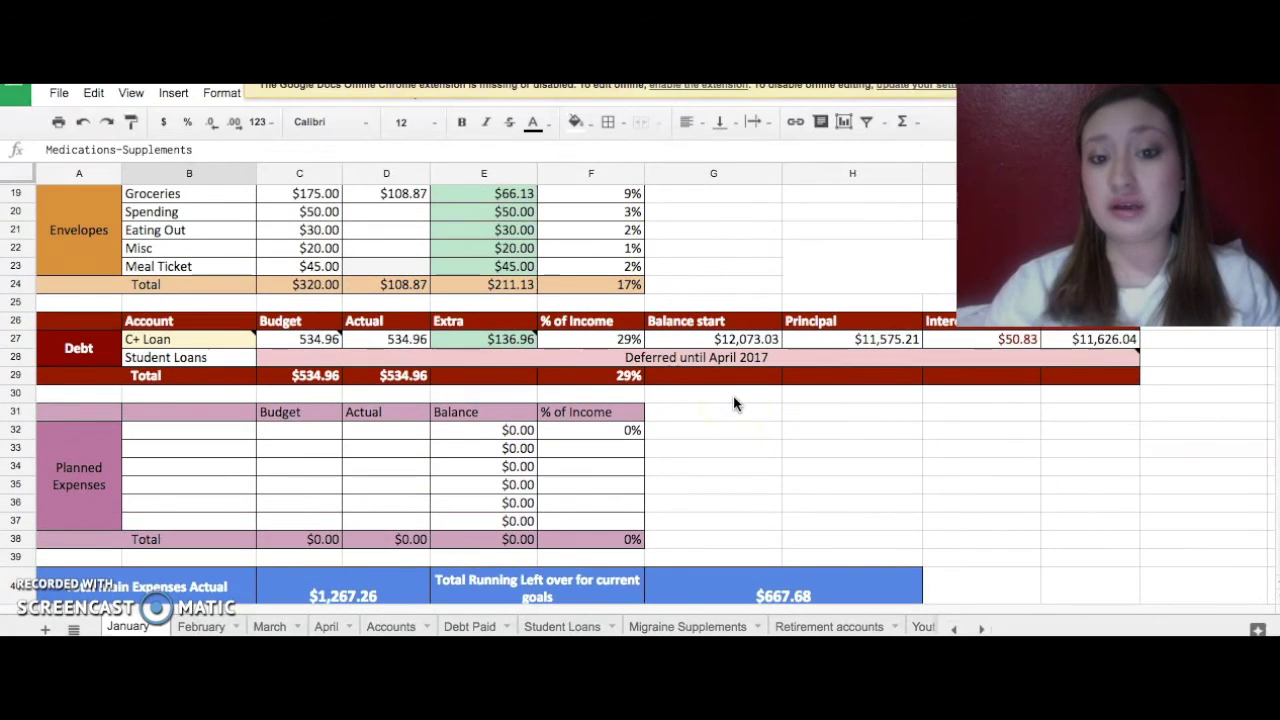
scroll(733, 396, up, 3)
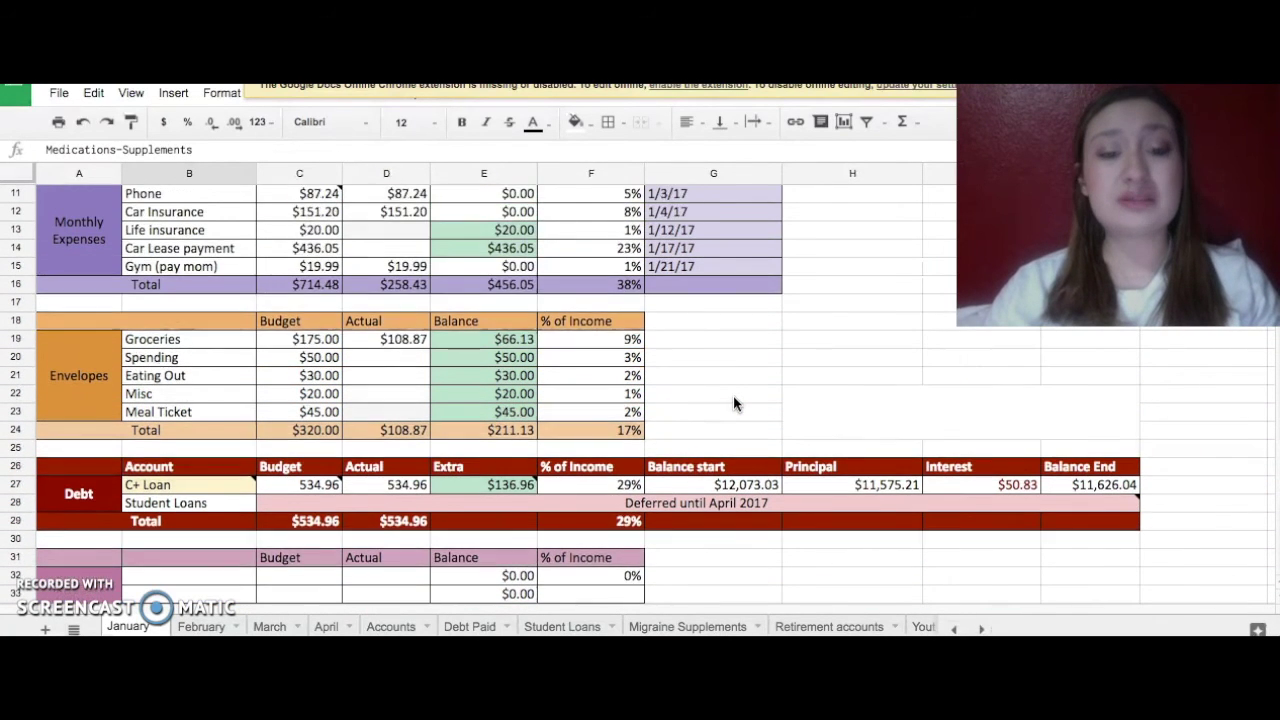
scroll(733, 395, up, 3)
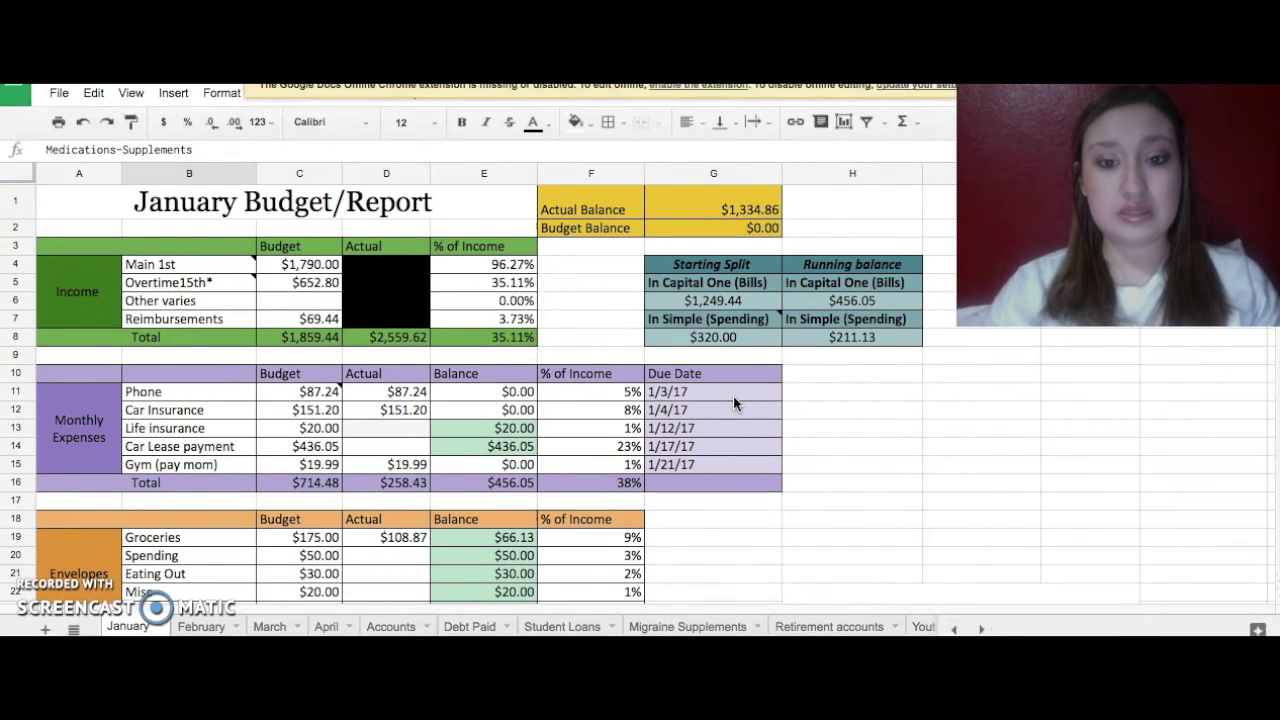
scroll(733, 396, down, 6)
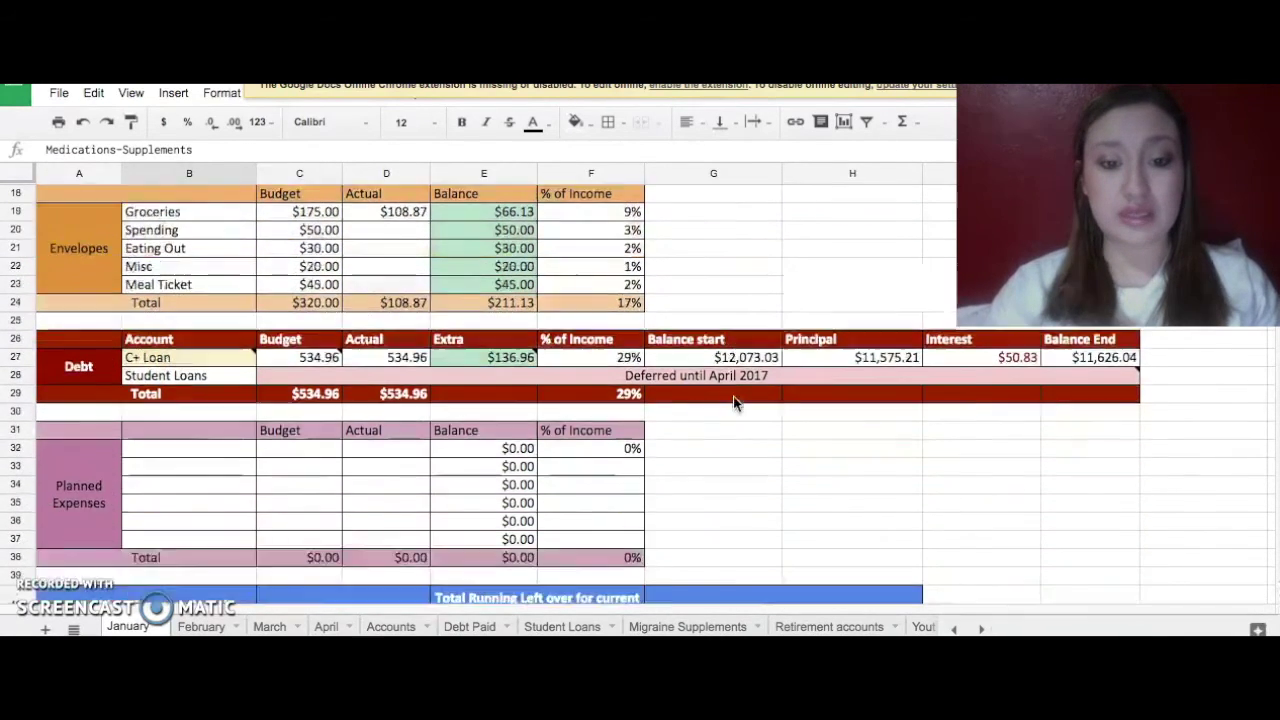
scroll(733, 395, down, 1)
scroll(733, 395, up, 2)
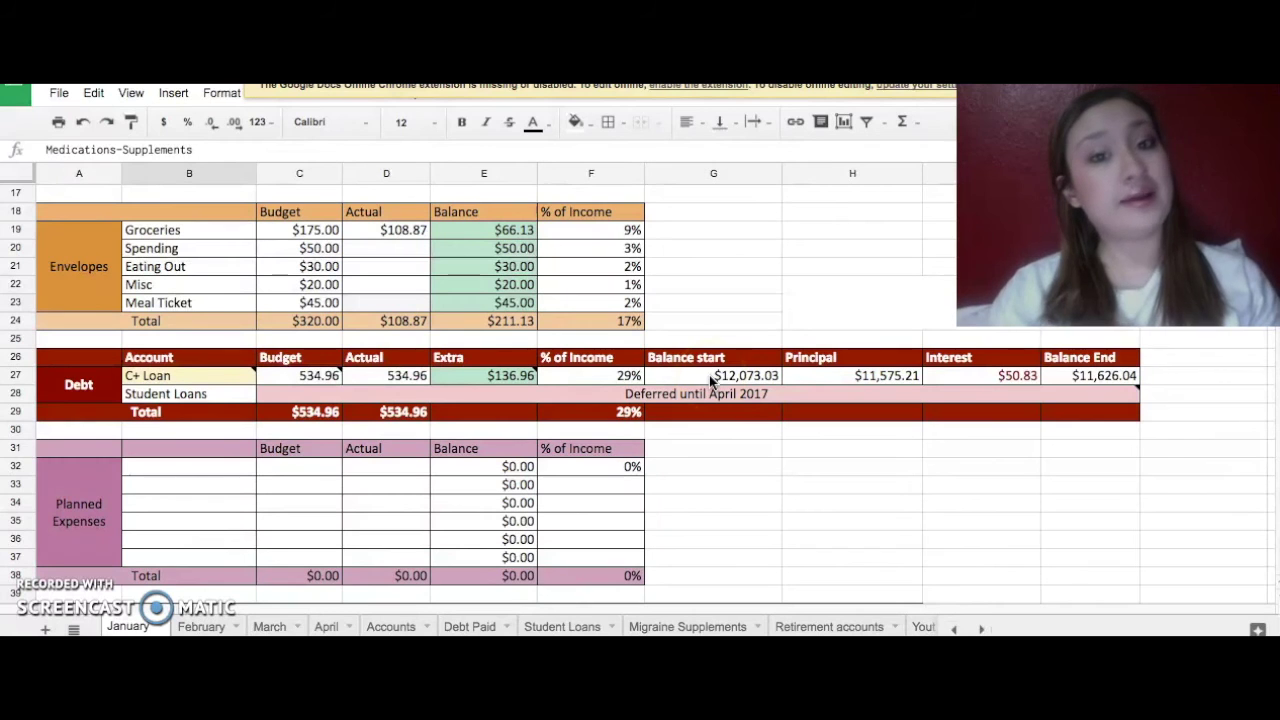
Step: Clear the note from the merged "Deferred until April 2017" cell in the Student Loans row of the debt section
click(738, 380)
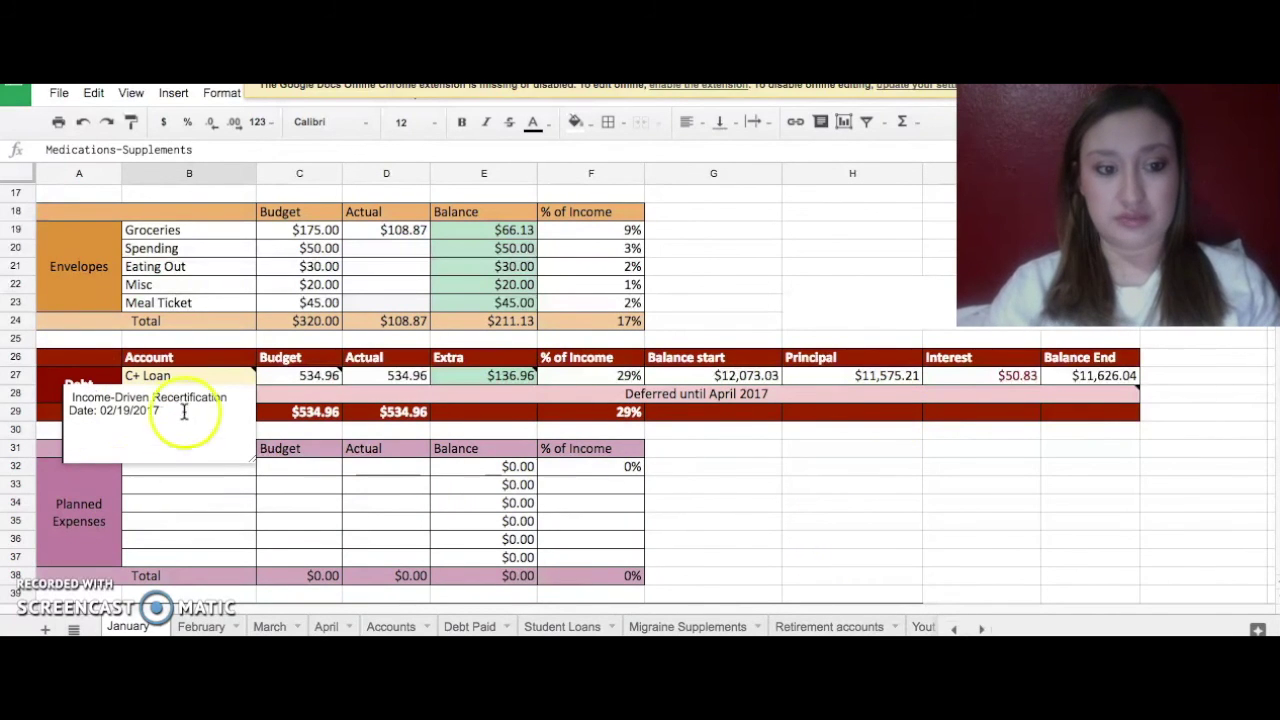
right_click(491, 397)
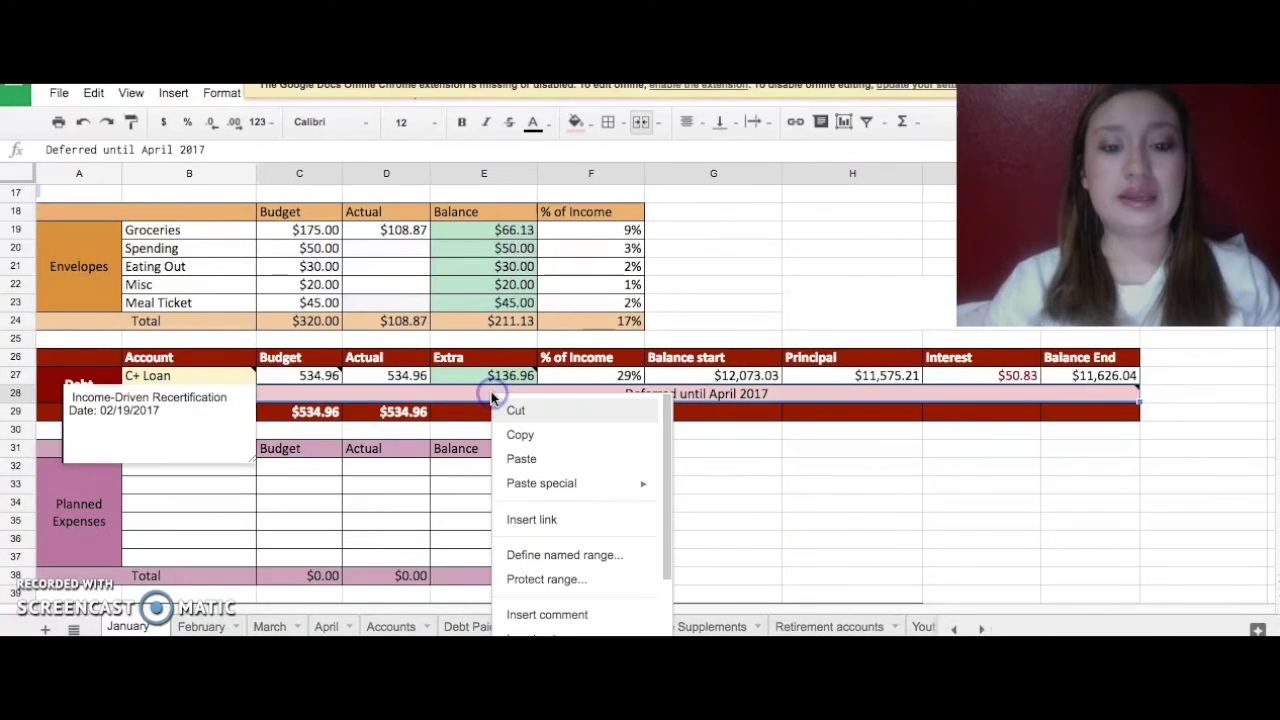
scroll(540, 490, down, 2)
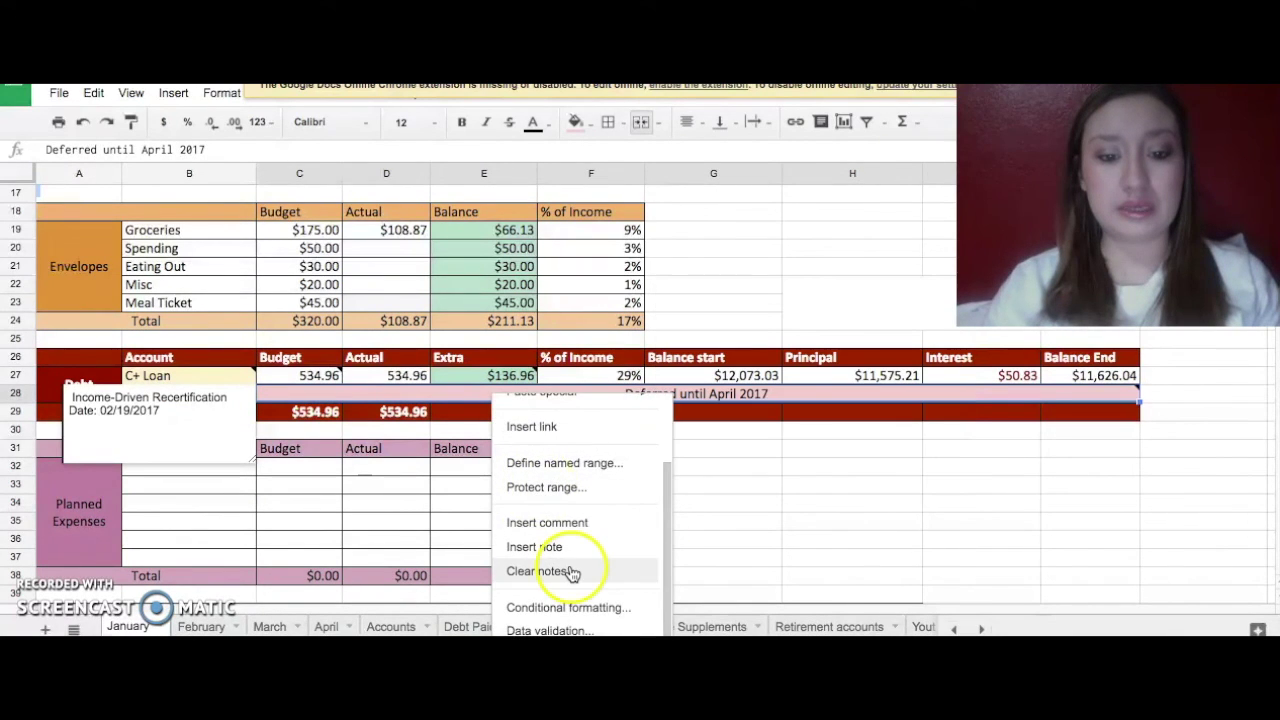
click(572, 571)
click(778, 500)
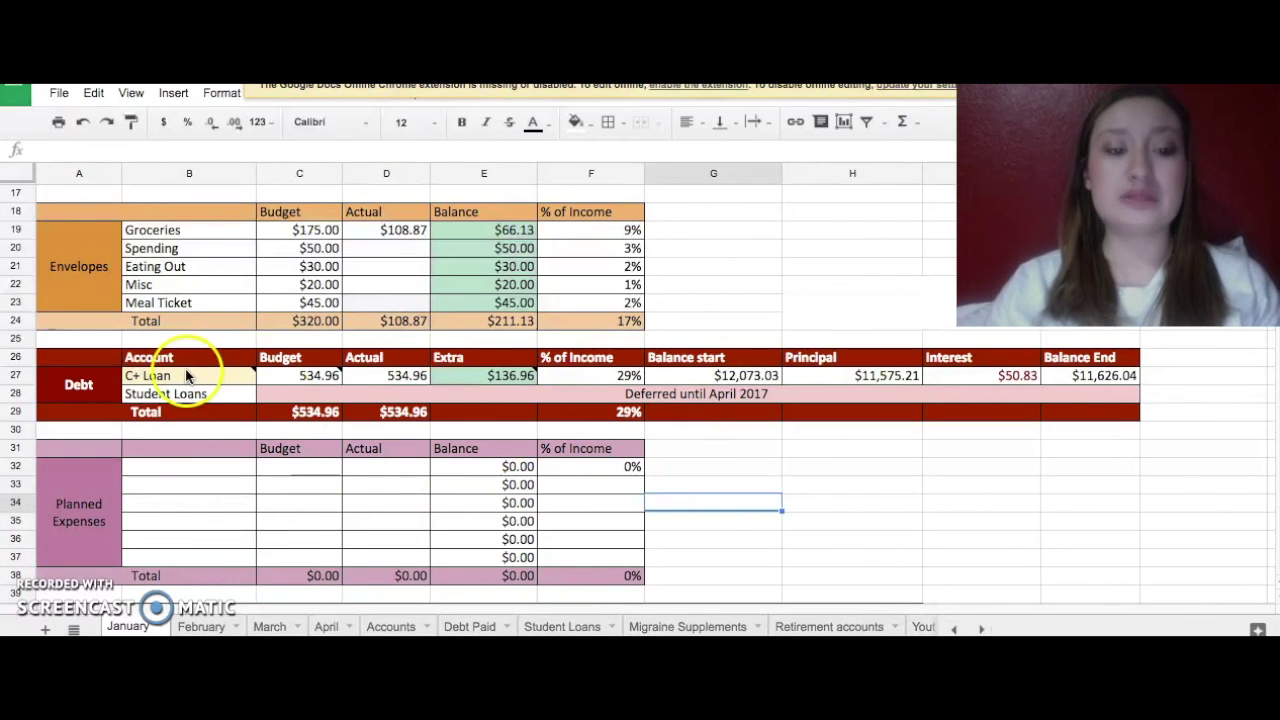
Step: Review the January report from the debt section up through envelopes and monthly expenses to the income, account splits and overall balances
mouse_move(320, 380)
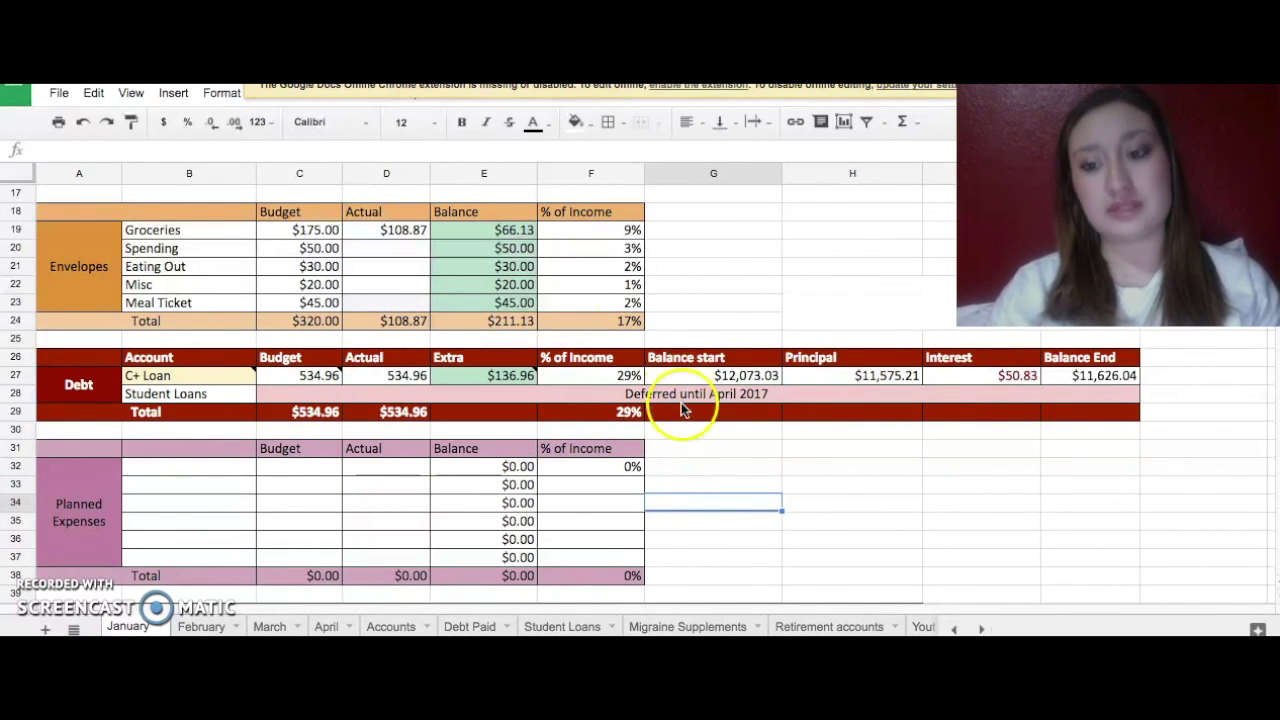
scroll(775, 462, up, 2)
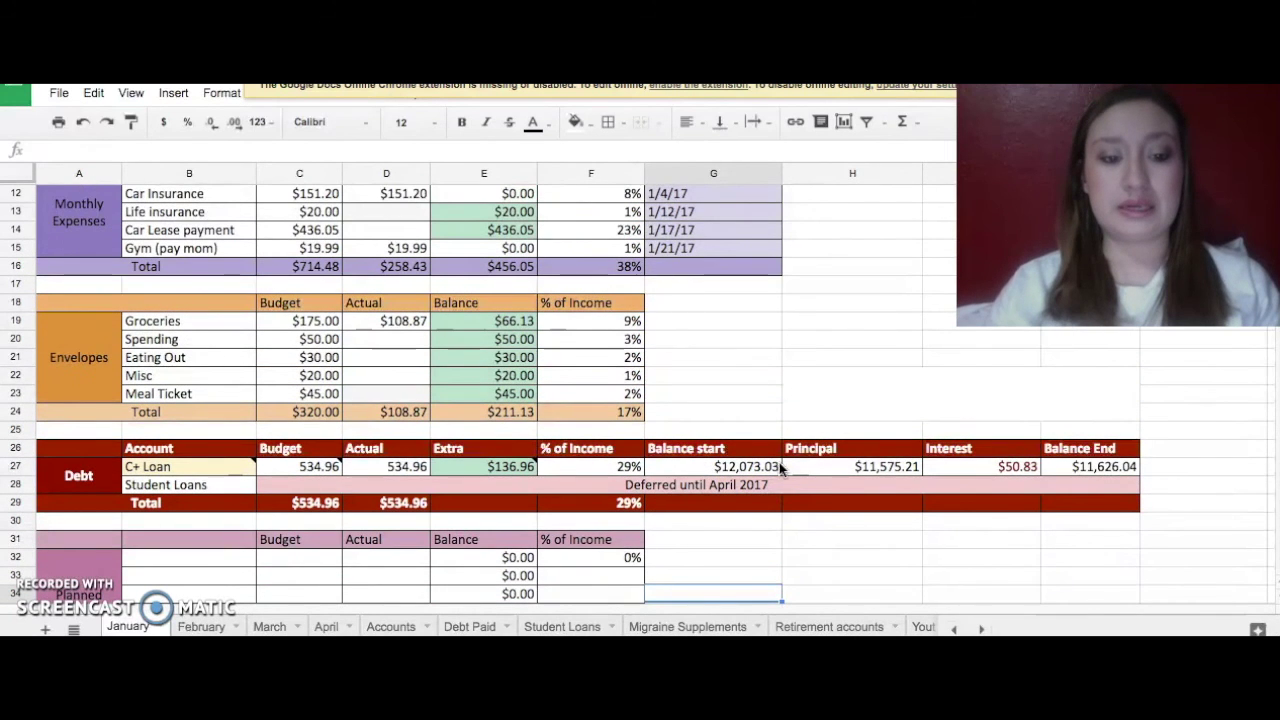
scroll(778, 521, up, 2)
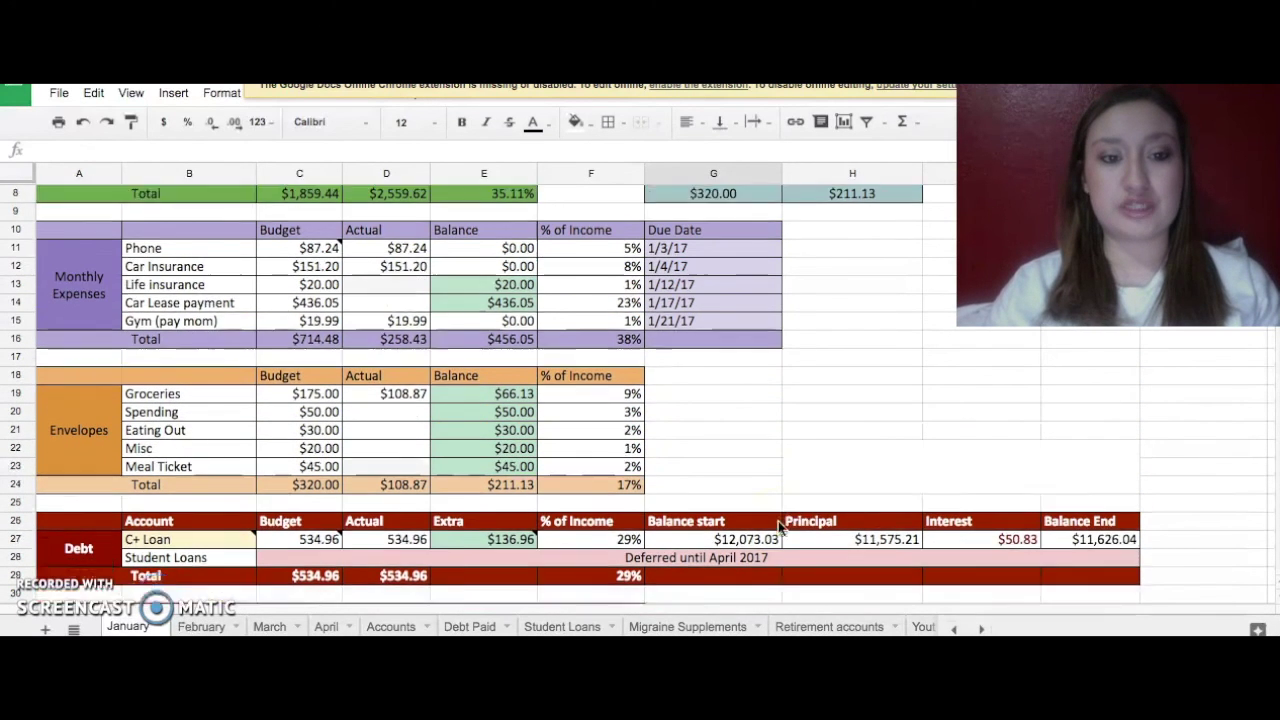
scroll(778, 521, down, 1)
scroll(778, 521, up, 4)
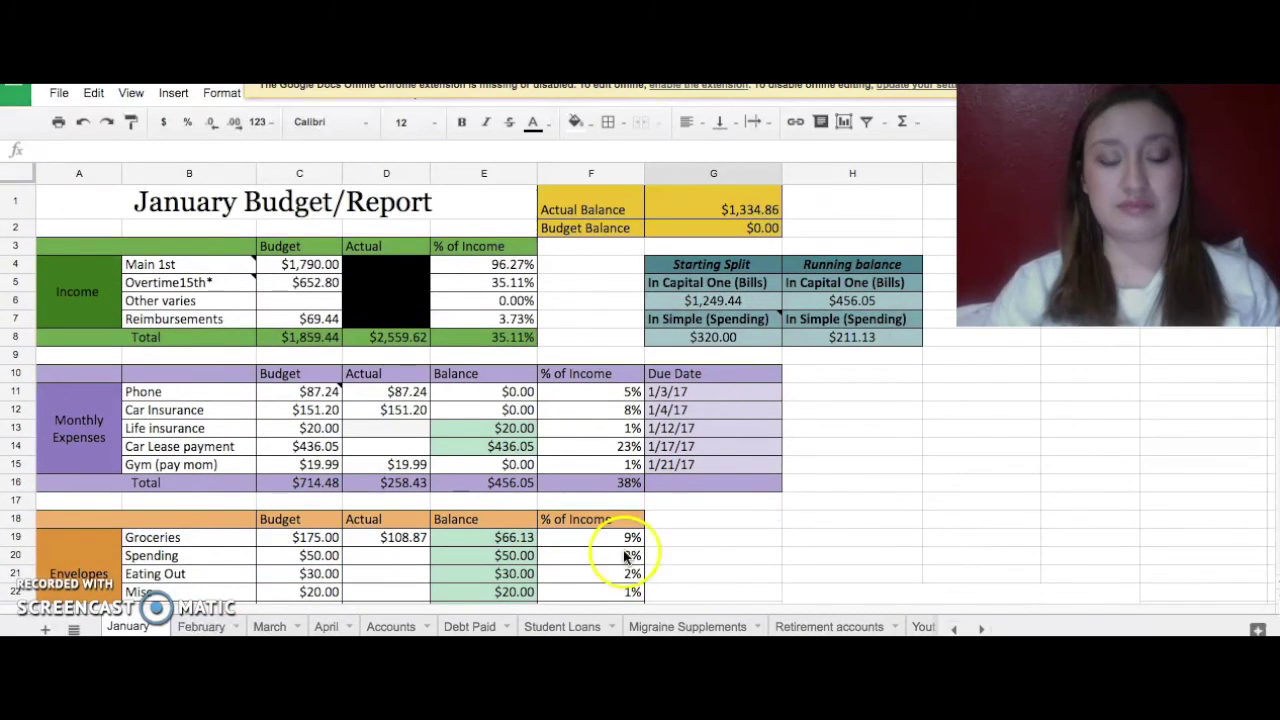
scroll(957, 421, down, 1)
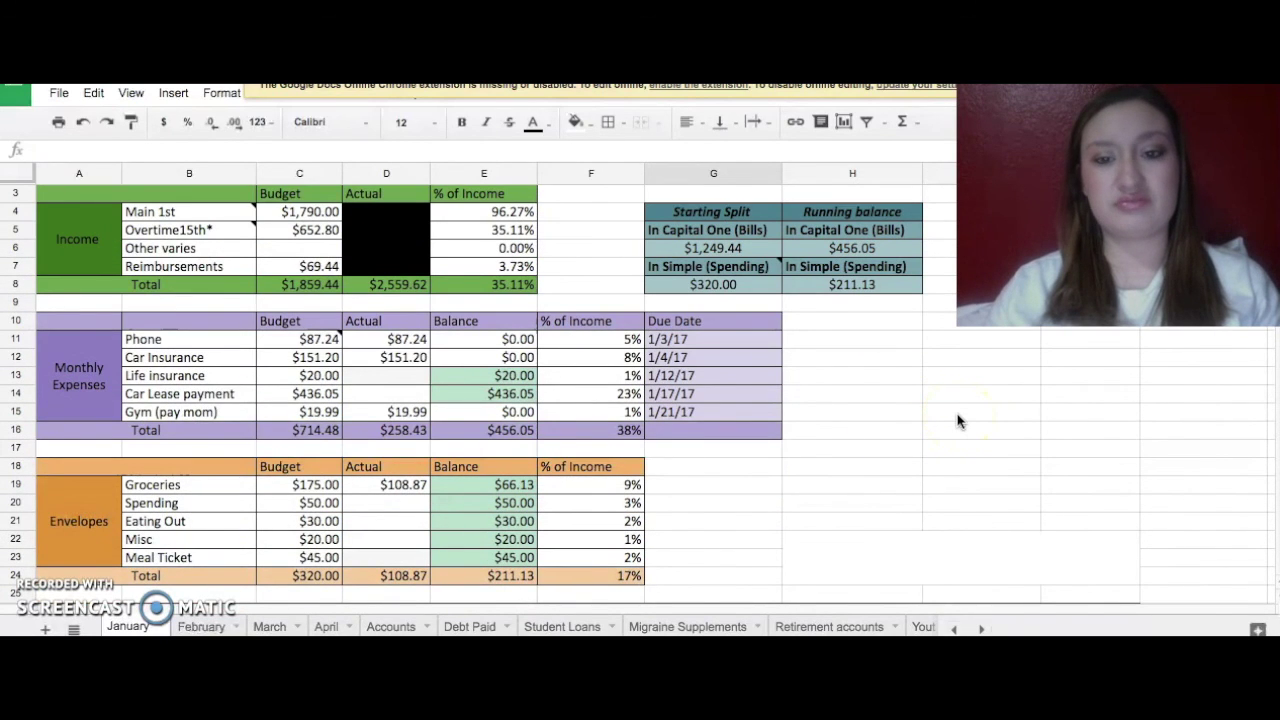
scroll(957, 421, down, 1)
scroll(957, 421, up, 2)
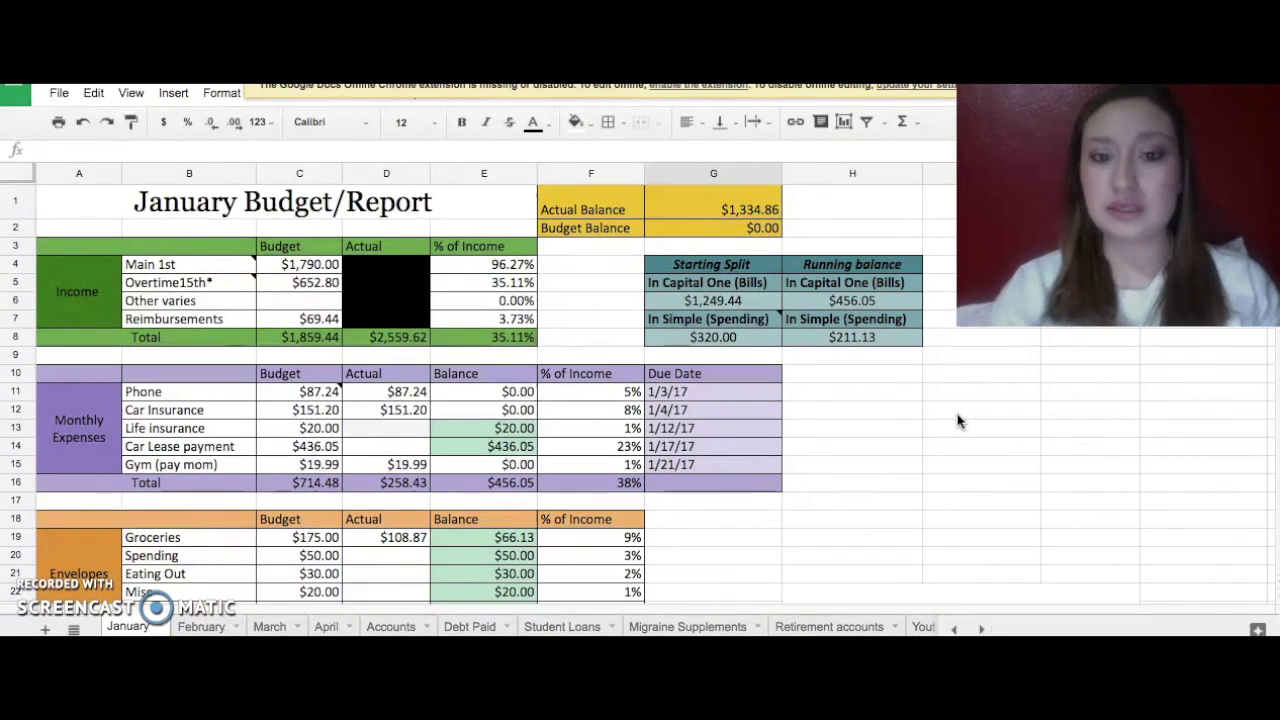
scroll(957, 421, down, 3)
scroll(957, 421, up, 3)
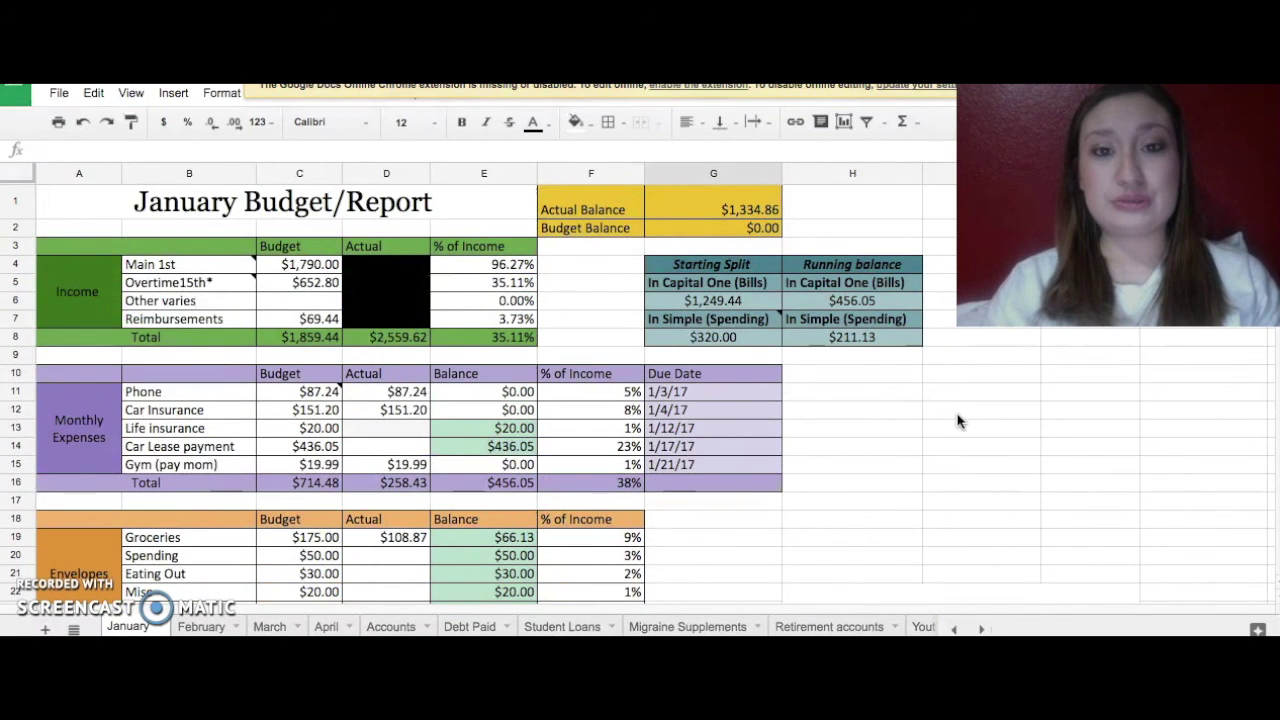